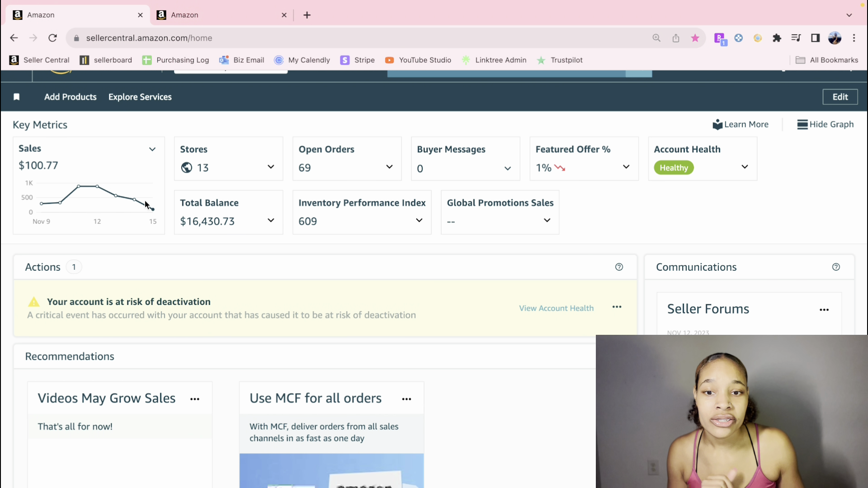
# Step: Check the daily sales figures on the Sales graph in Key Metrics
pyautogui.moveTo(137, 202)
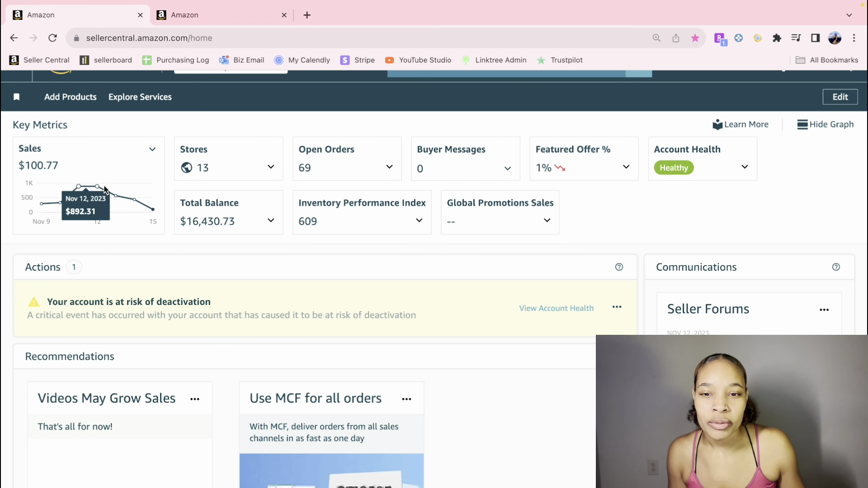
pyautogui.moveTo(78, 189)
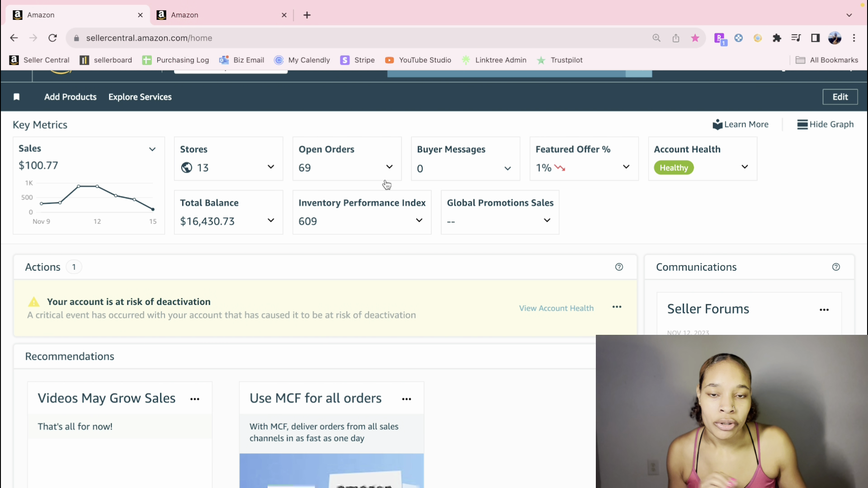
pyautogui.scroll(1, 386, 185)
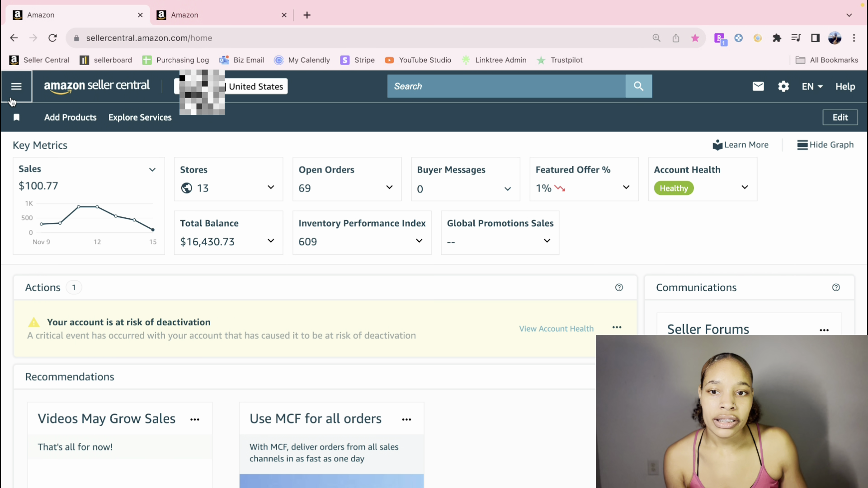
# Step: Go to the inventory list of inactive, out-of-stock products
pyautogui.click(17, 91)
pyautogui.moveTo(39, 150)
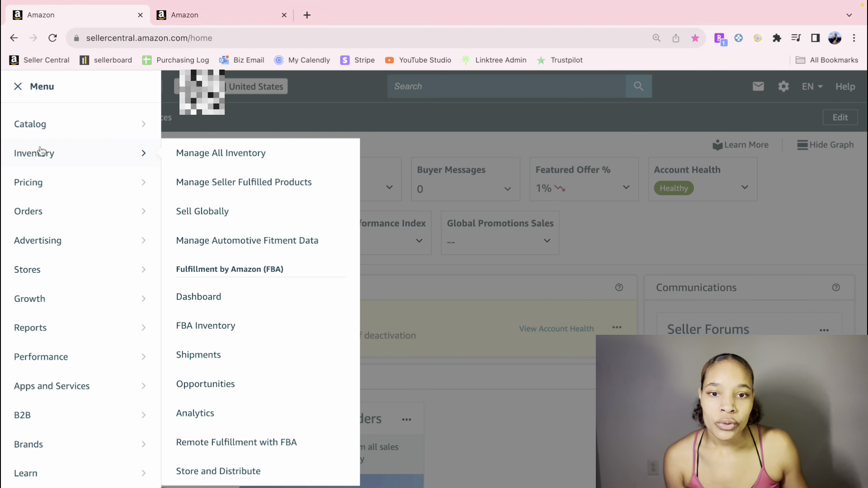
pyautogui.click(212, 15)
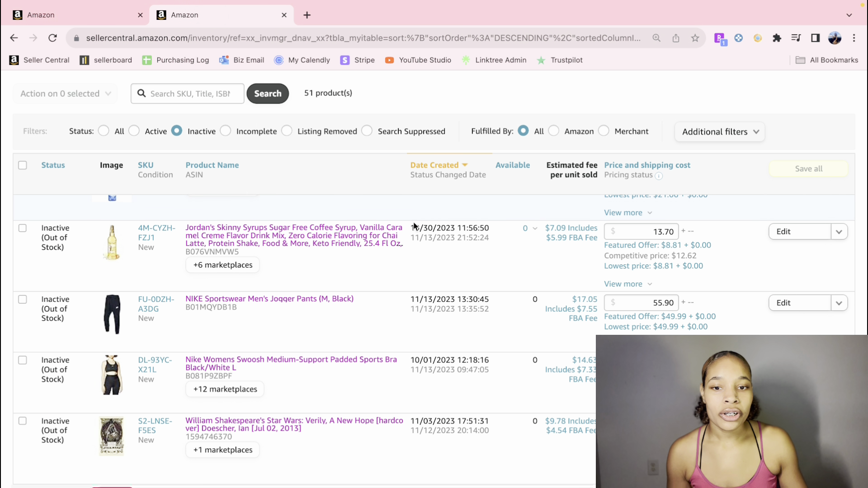
pyautogui.scroll(-1, 451, 308)
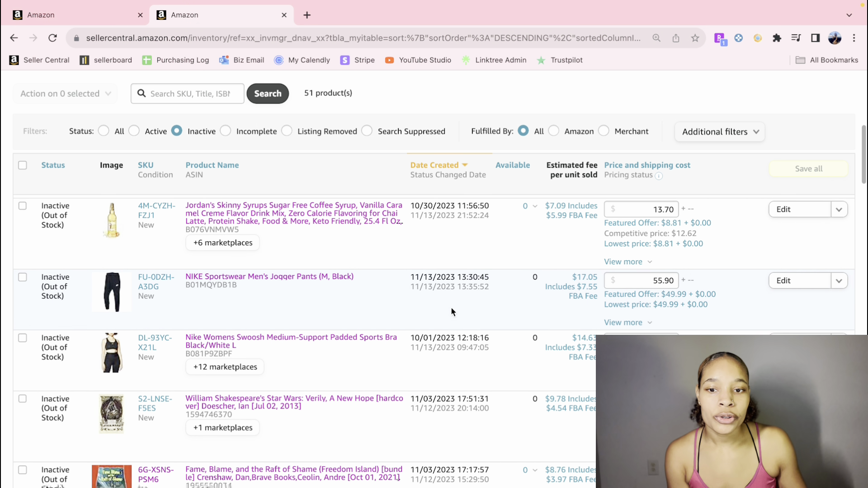
pyautogui.scroll(1, 454, 304)
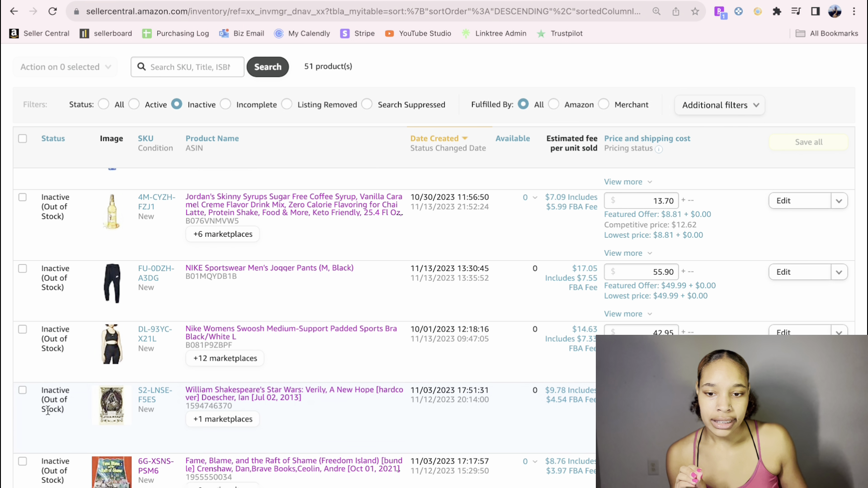
# Step: Select the Jordan's Skinny Syrups, Nike sports bra and Raft of Shame listings and confirm the Send/replenish inventory action for them
pyautogui.click(22, 462)
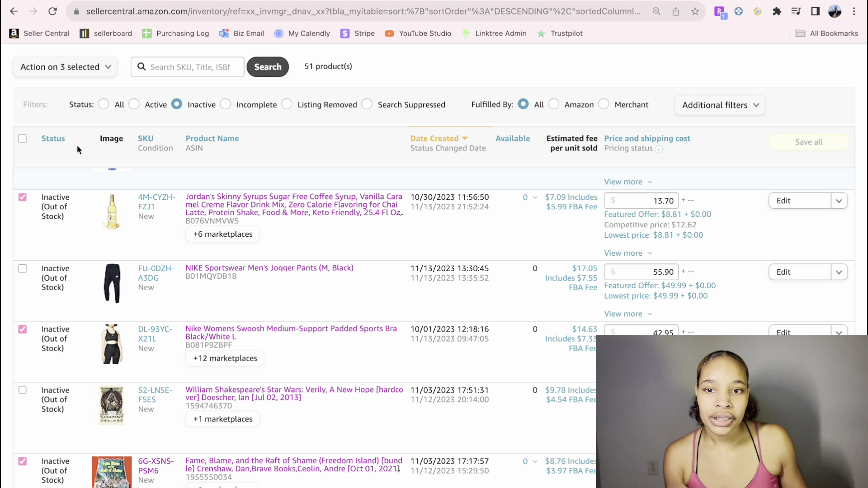
pyautogui.click(91, 69)
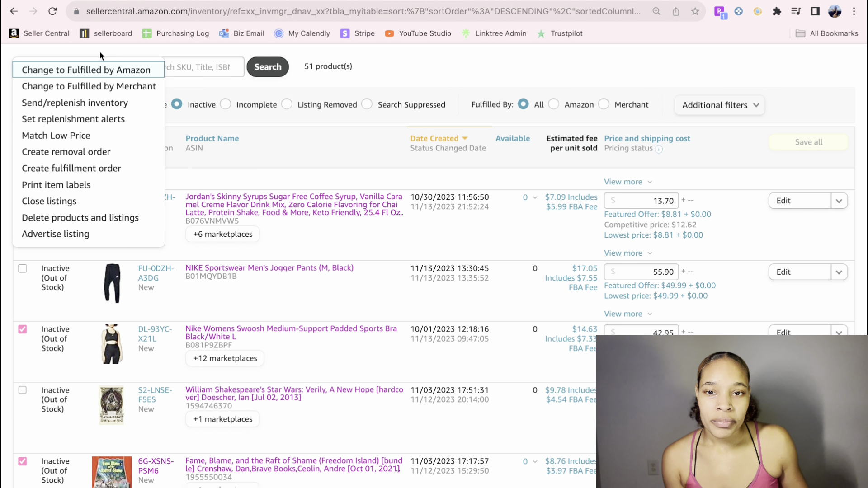
pyautogui.click(99, 51)
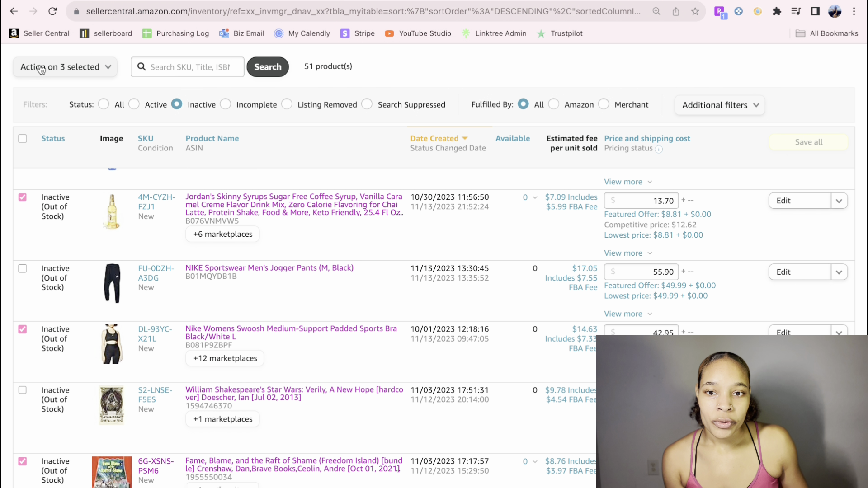
pyautogui.click(79, 72)
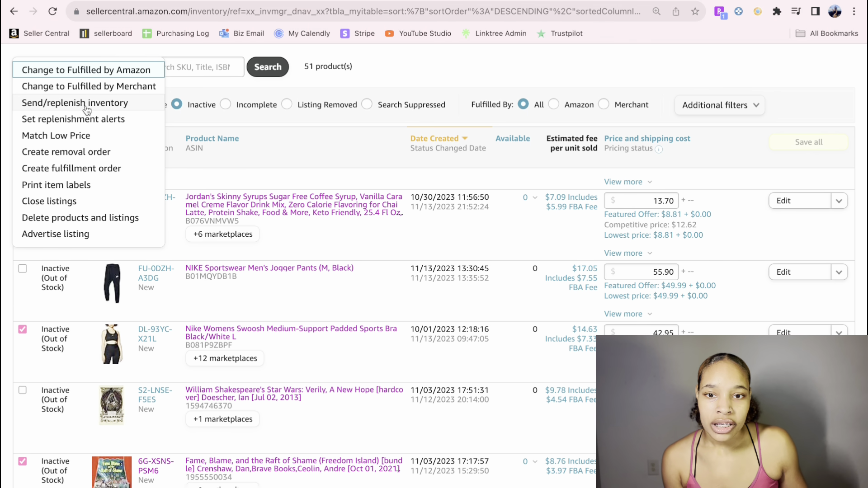
pyautogui.click(110, 103)
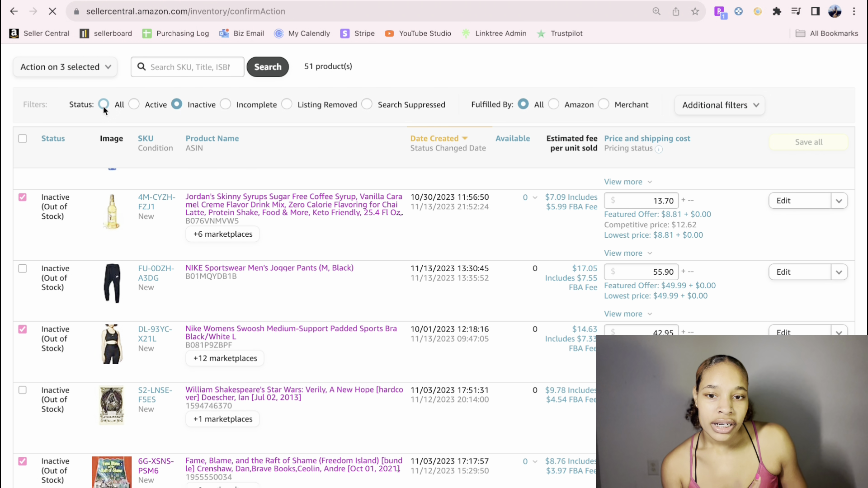
pyautogui.scroll(-1, 352, 183)
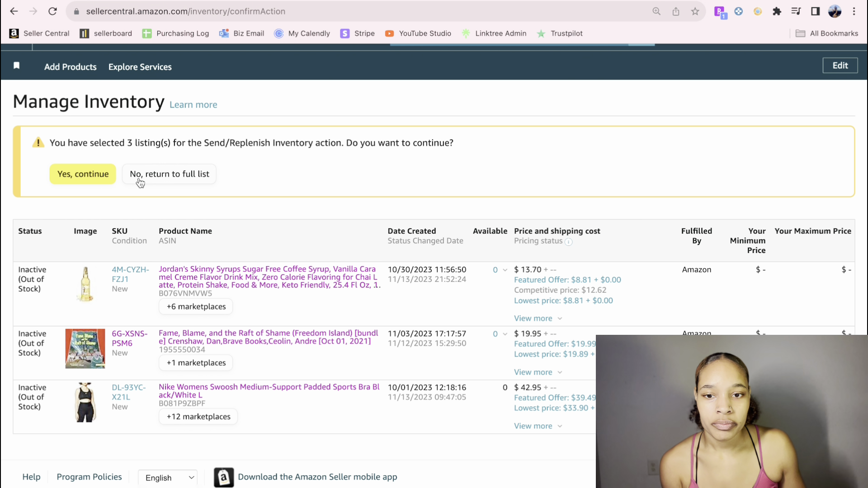
pyautogui.click(83, 174)
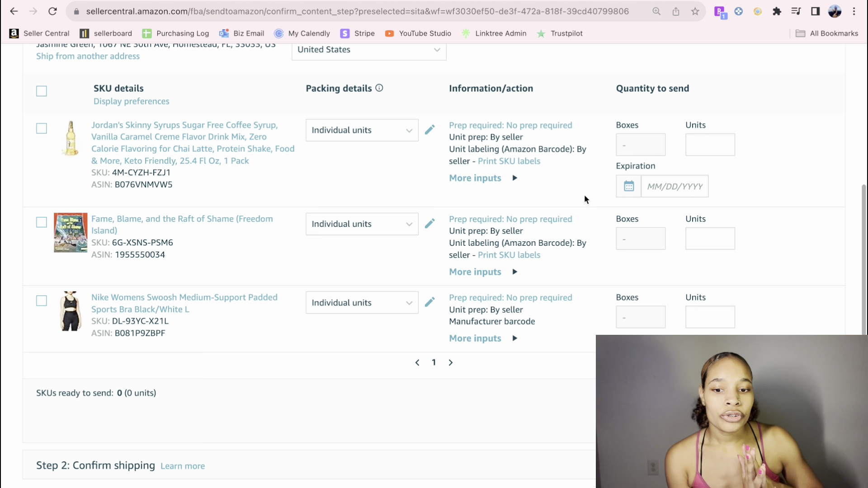
# Step: Open the syrup's prep requirements, restart its prep category selection and check whether it can use the manufacturer barcode
pyautogui.scroll(-1, 584, 199)
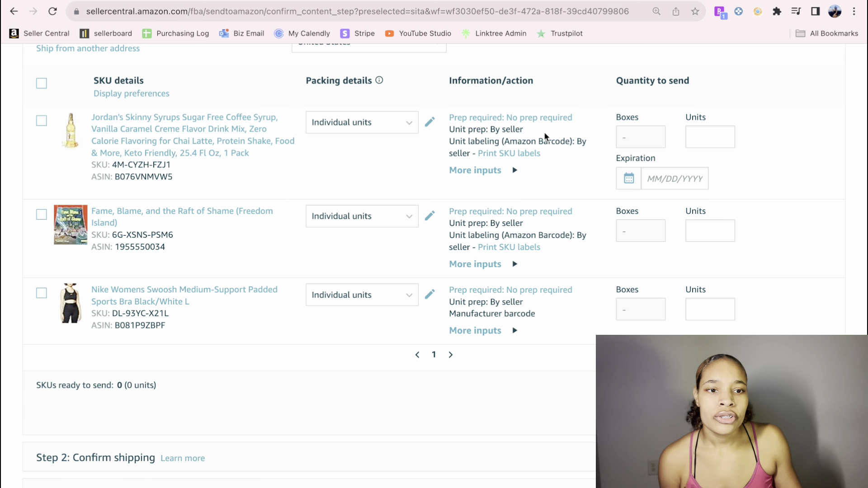
pyautogui.moveTo(530, 119); pyautogui.dragTo(506, 119)
pyautogui.click(505, 118)
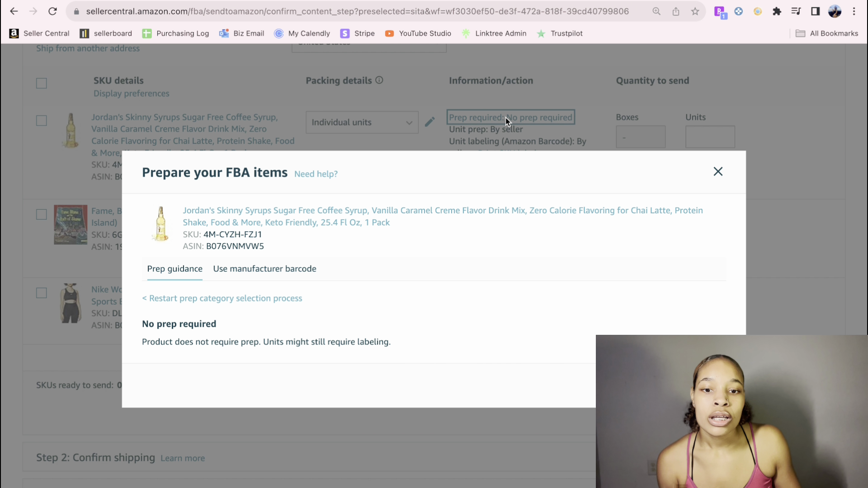
pyautogui.click(243, 299)
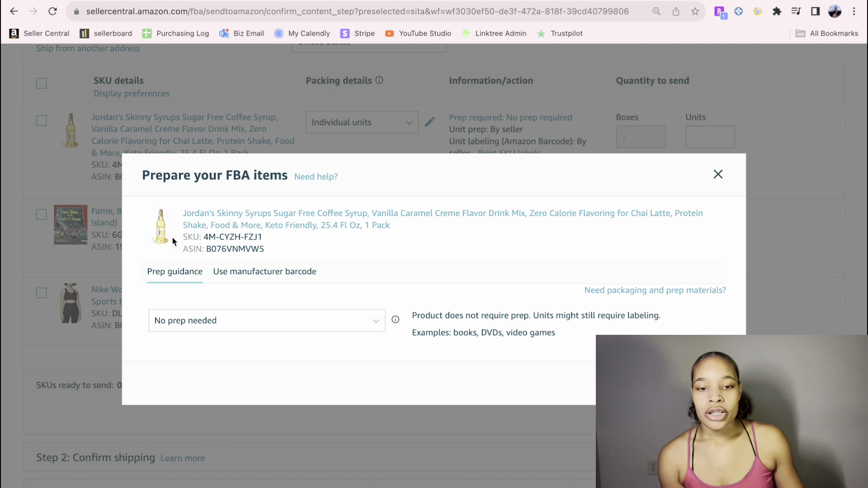
pyautogui.click(254, 272)
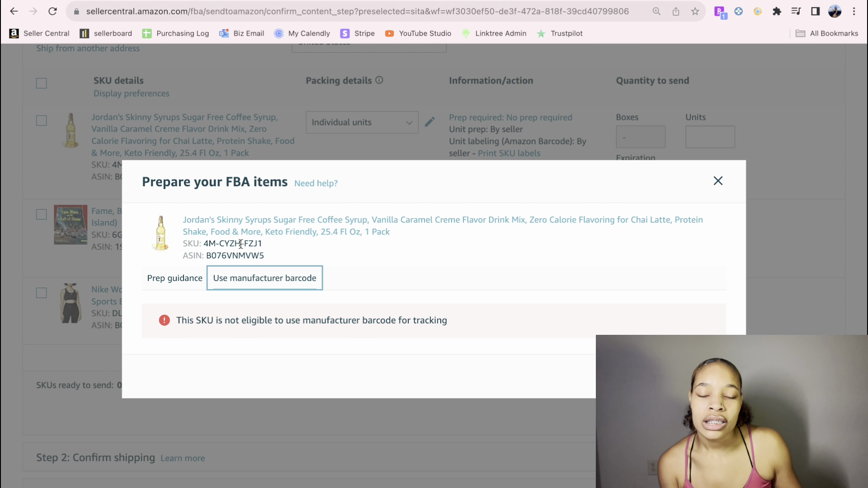
# Step: Review the syrup's available prep categories, keep No prep needed and close the prep guidance
pyautogui.click(183, 284)
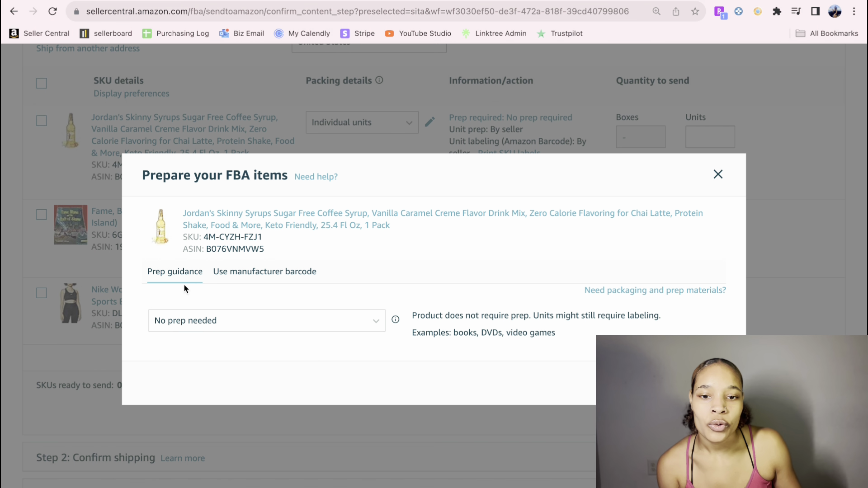
pyautogui.click(210, 323)
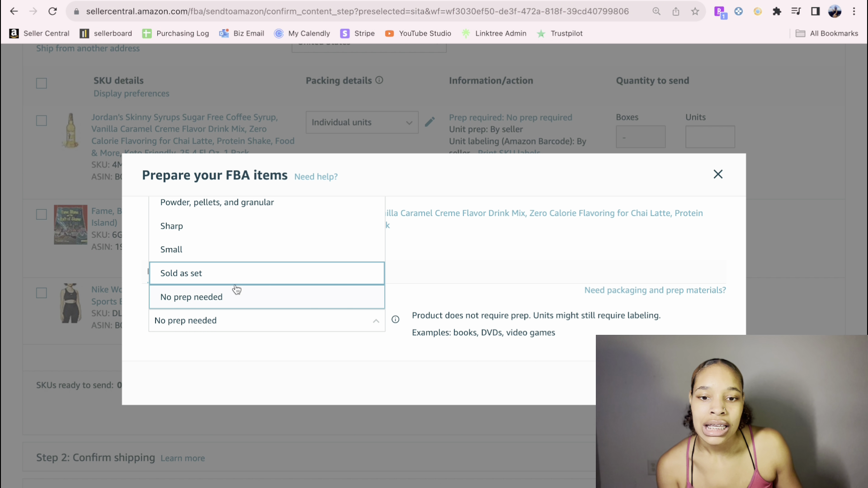
pyautogui.scroll(2, 247, 233)
pyautogui.scroll(-3, 248, 233)
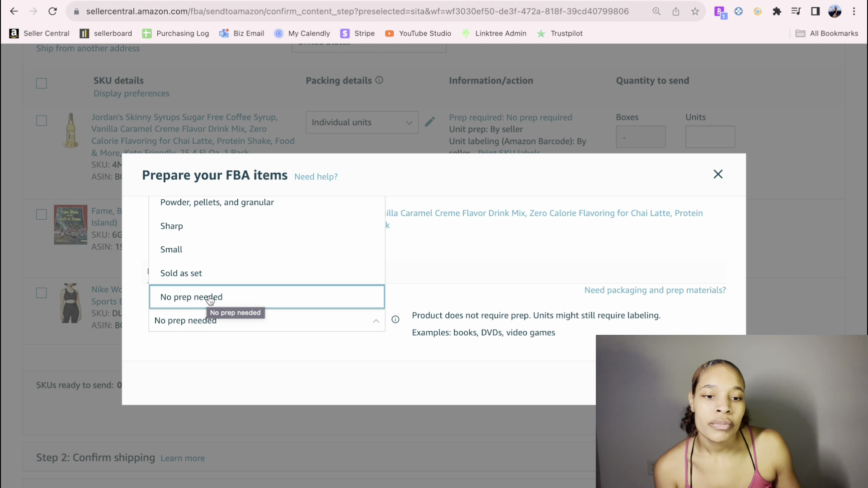
pyautogui.click(413, 305)
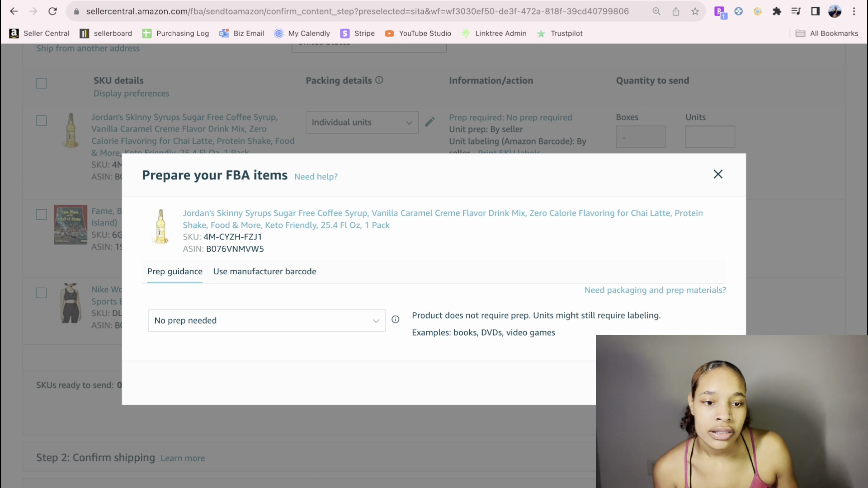
pyautogui.click(705, 383)
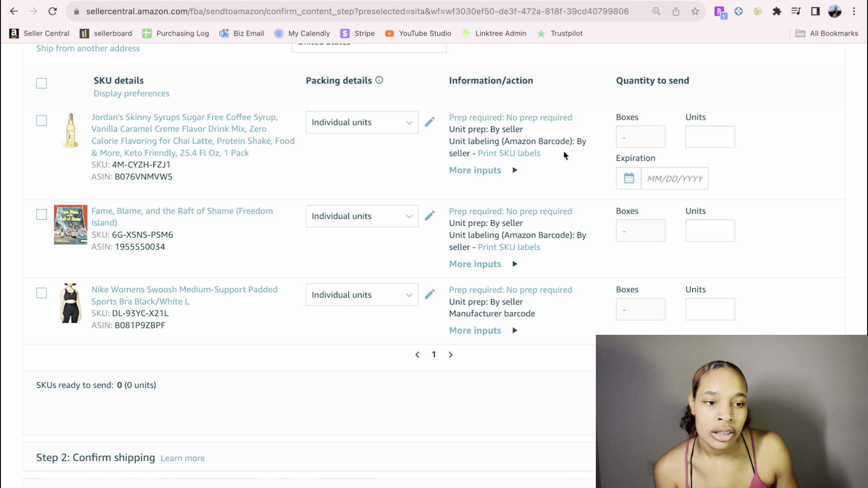
# Step: Set the syrup's quantity to 2 units with expiration date 10/15/2024 and mark it ready to pack
pyautogui.click(720, 143)
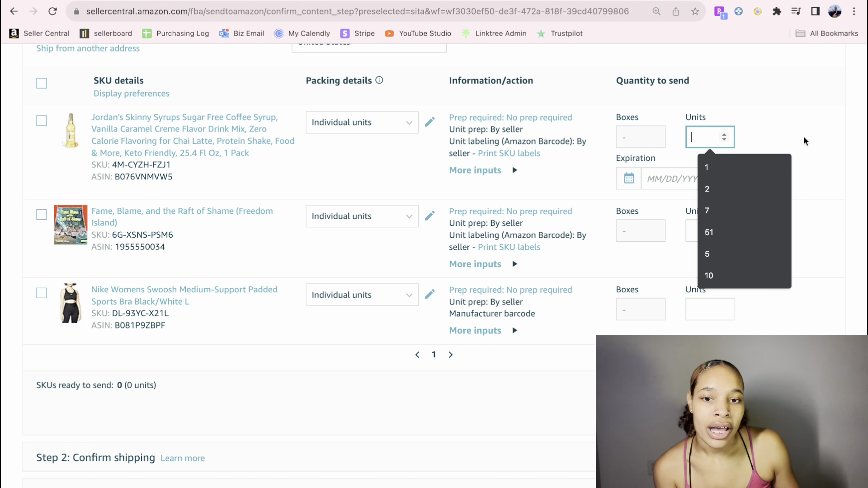
pyautogui.click(717, 189)
pyautogui.click(654, 179)
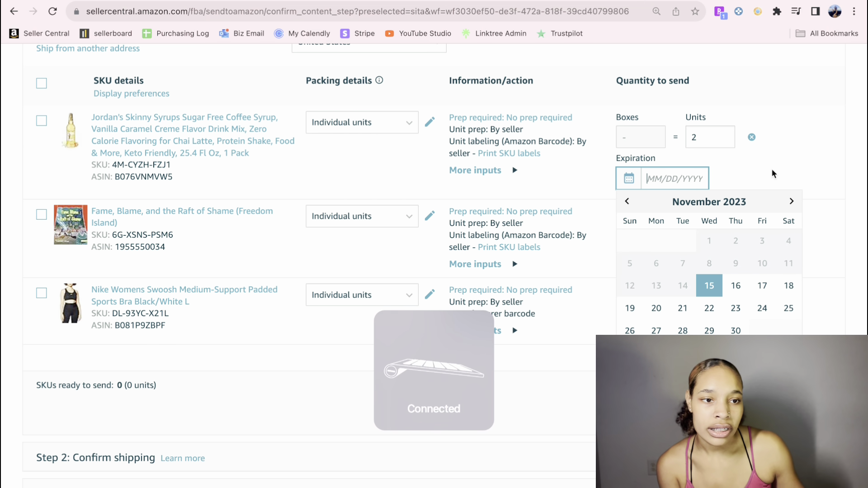
pyautogui.doubleClick(791, 201)
pyautogui.doubleClick(791, 202)
pyautogui.click(791, 202)
pyautogui.doubleClick(791, 201)
pyautogui.doubleClick(792, 202)
pyautogui.doubleClick(792, 202)
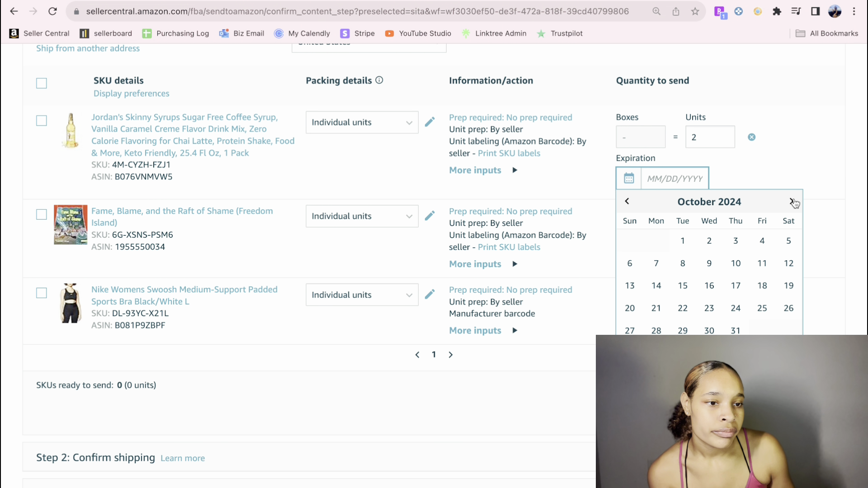
pyautogui.click(685, 285)
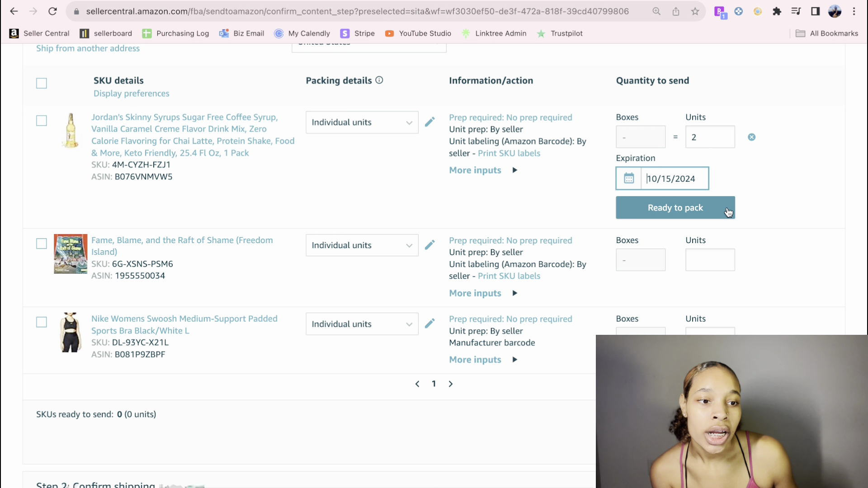
pyautogui.click(633, 214)
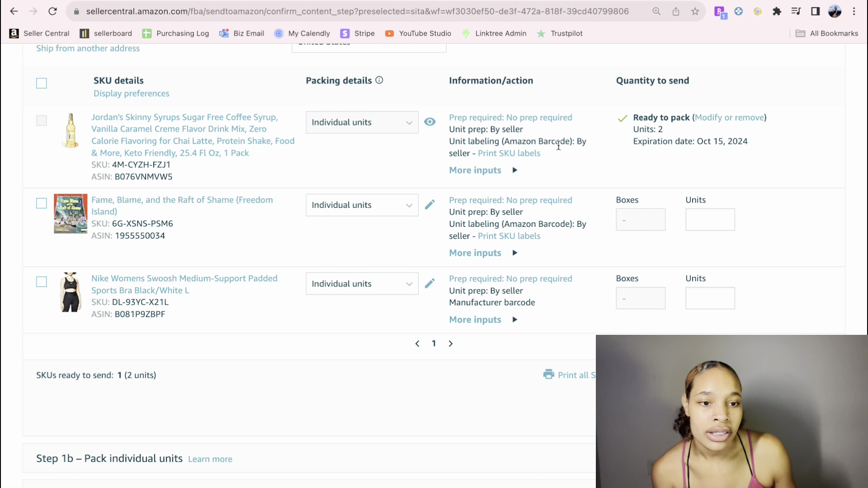
# Step: Set the Raft of Shame book to 1 unit and the Nike sports bra to 3 units, marking both ready to pack
pyautogui.click(709, 220)
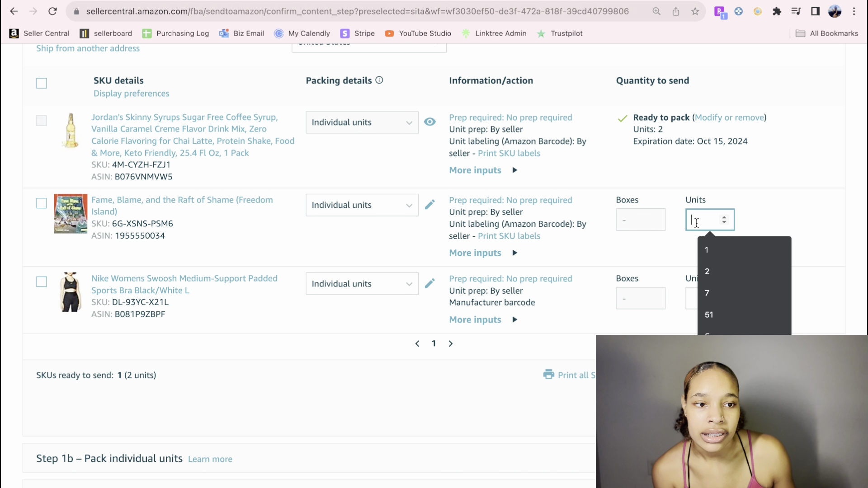
pyautogui.write('1')
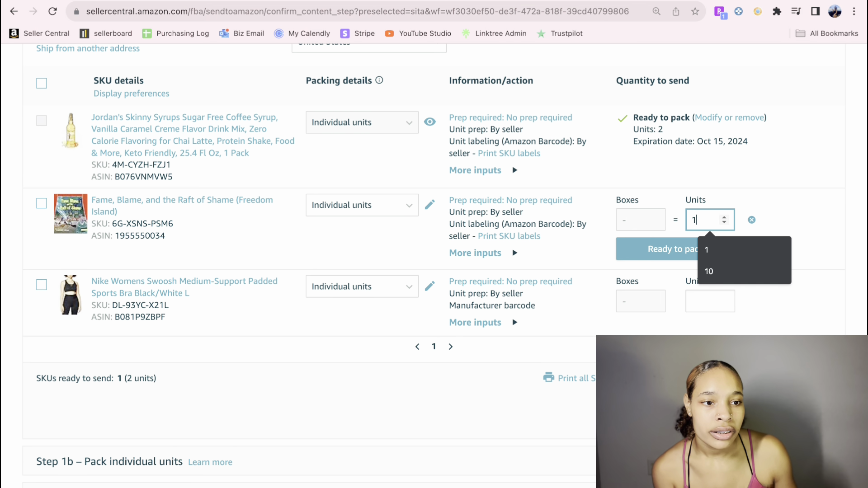
pyautogui.click(622, 249)
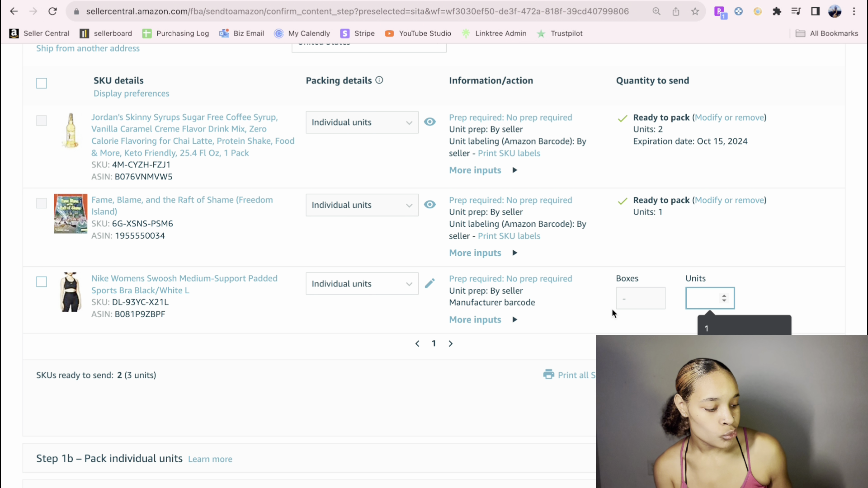
pyautogui.write('3')
pyautogui.click(664, 327)
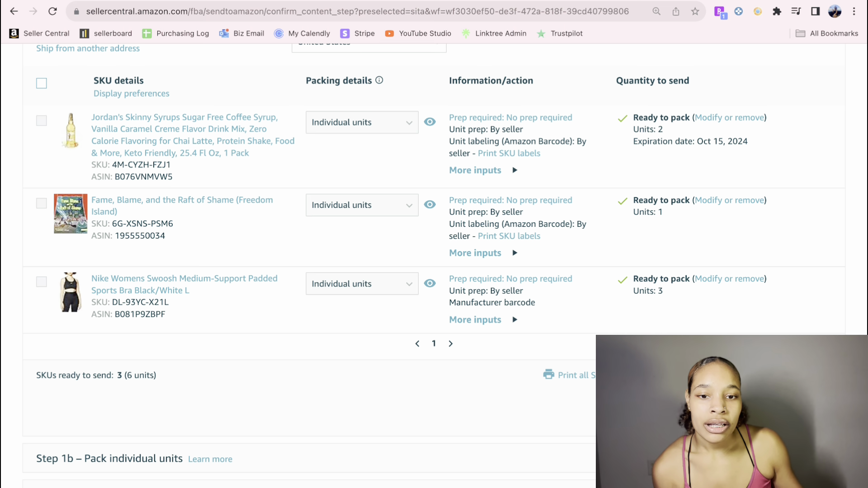
# Step: Open label printing for all SKUs and set the printing format to Thermal printing
pyautogui.click(570, 375)
pyautogui.click(237, 216)
pyautogui.click(240, 236)
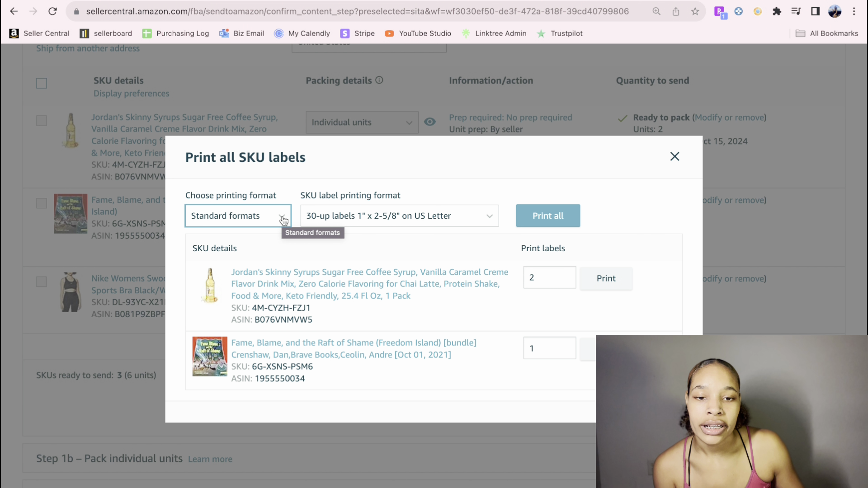
pyautogui.click(235, 218)
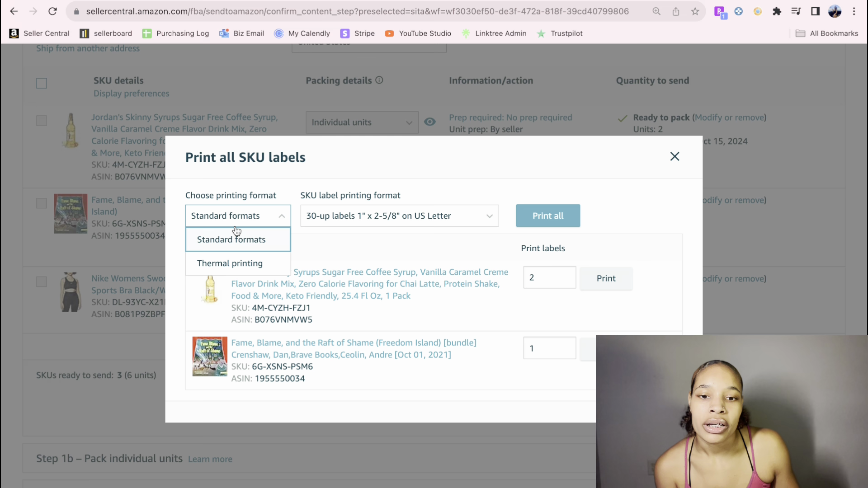
pyautogui.click(244, 263)
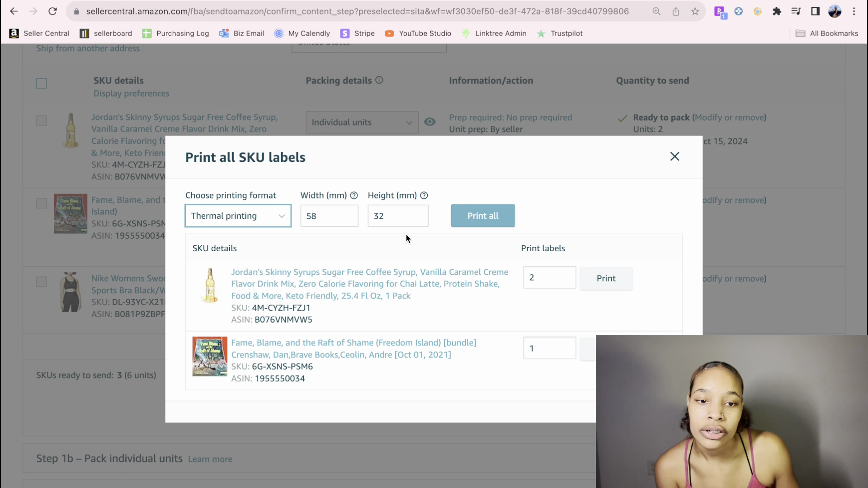
# Step: Generate the labels for all SKUs and open the print settings for the resulting label PDF
pyautogui.click(496, 222)
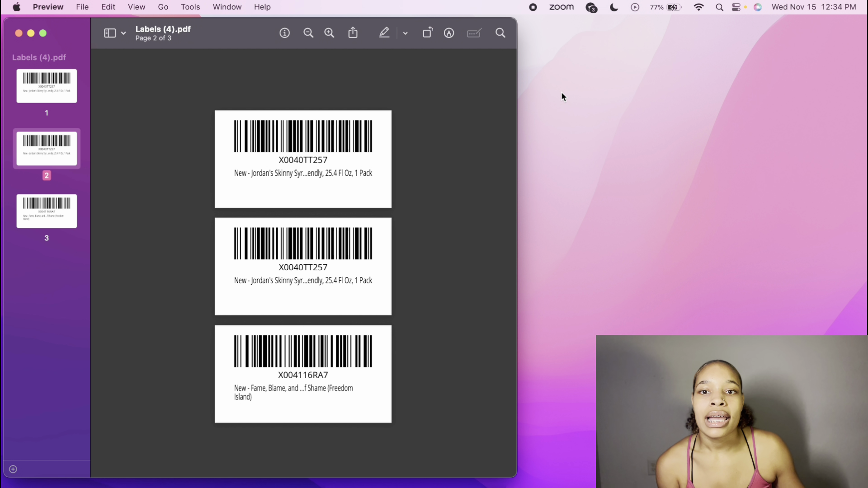
pyautogui.click(82, 13)
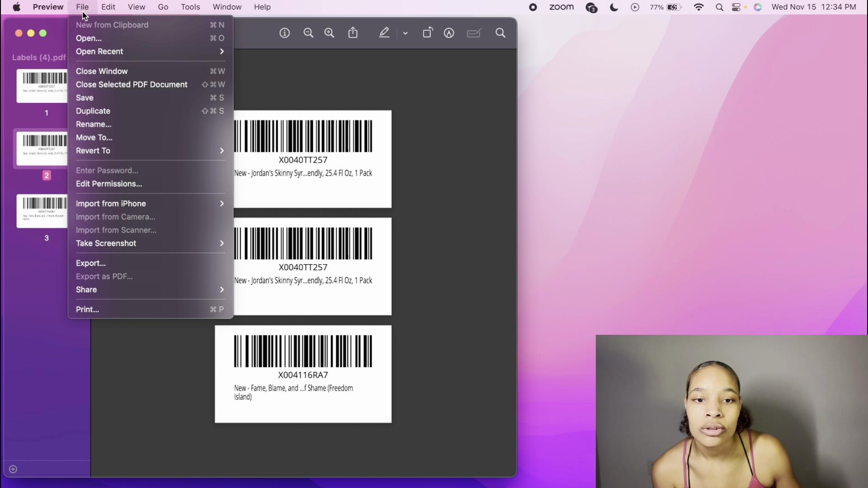
pyautogui.click(93, 311)
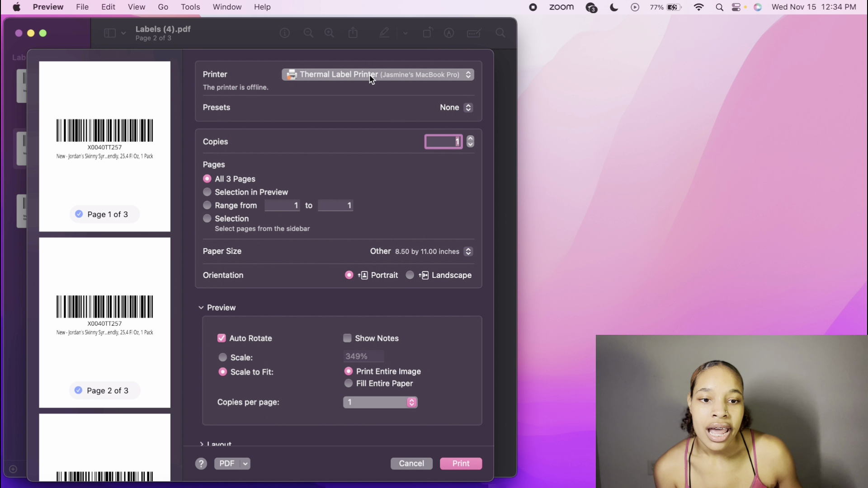
# Step: Try the custom 2.00 by 1.00 inch paper size for the labels and switch to the 1.00"x2.00" preset
pyautogui.click(413, 251)
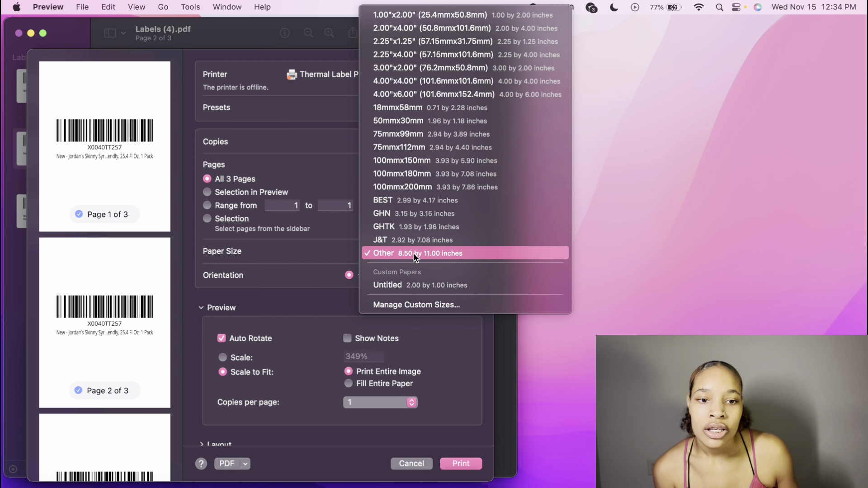
pyautogui.click(435, 288)
pyautogui.click(422, 249)
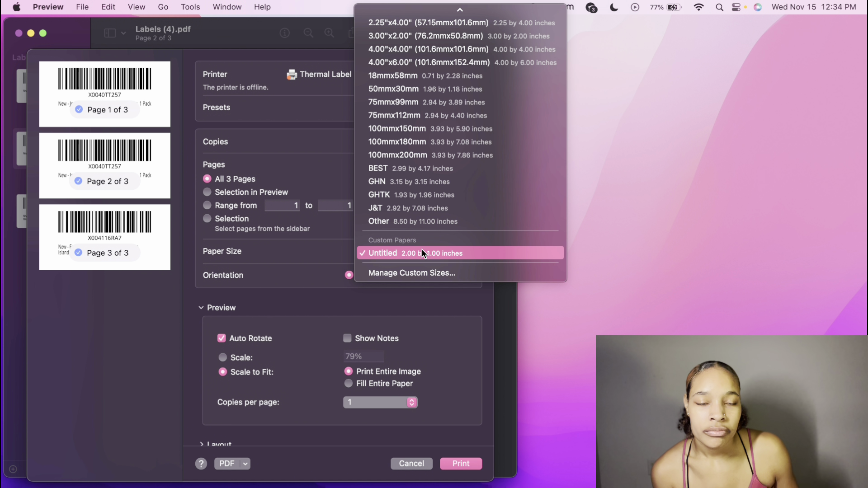
pyautogui.scroll(2, 466, 124)
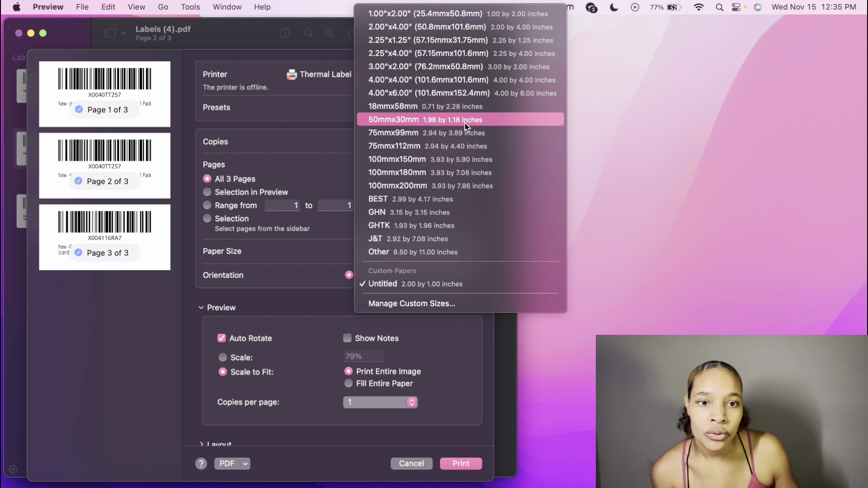
pyautogui.click(411, 14)
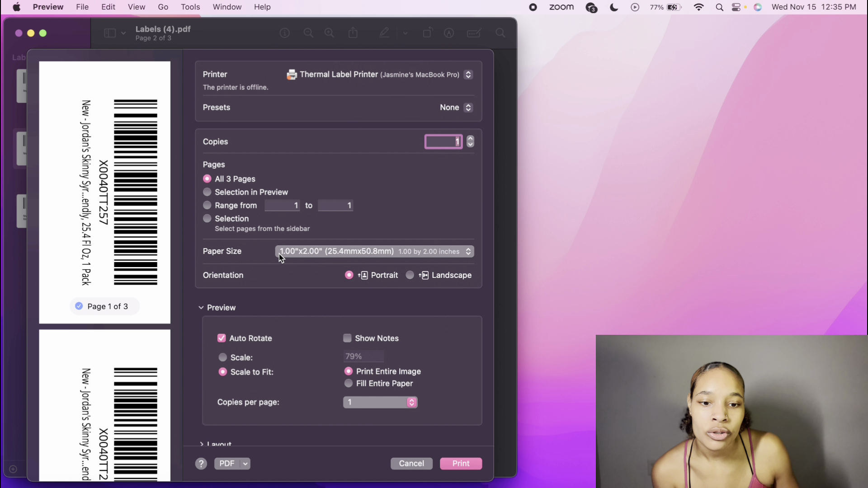
# Step: Review the custom paper size definition, accept it unchanged and select the custom Untitled 2.00 by 1.00 inch size for the labels
pyautogui.click(348, 252)
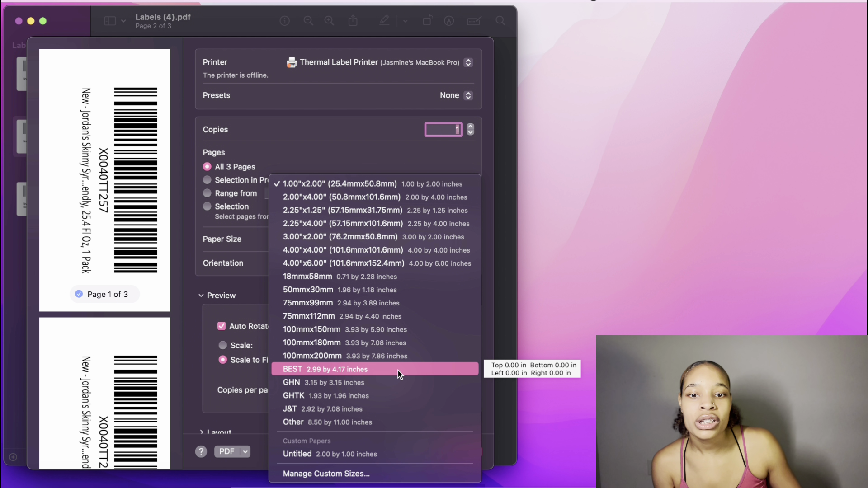
pyautogui.click(310, 475)
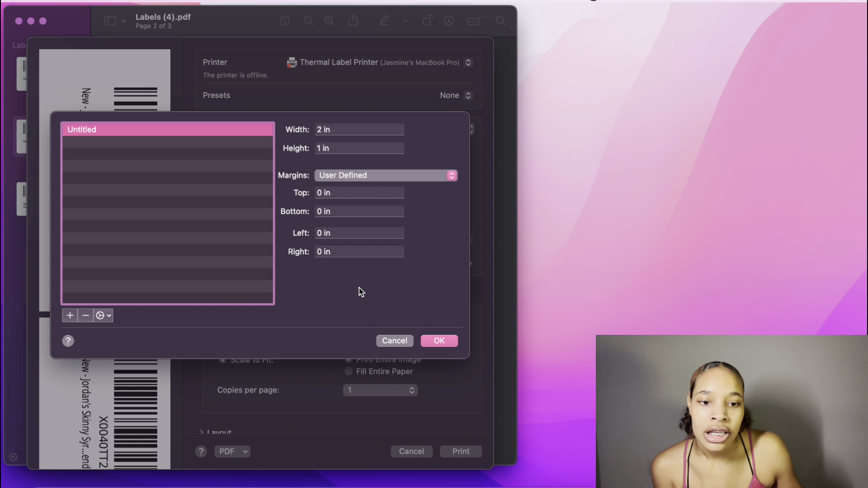
pyautogui.click(440, 344)
pyautogui.click(430, 240)
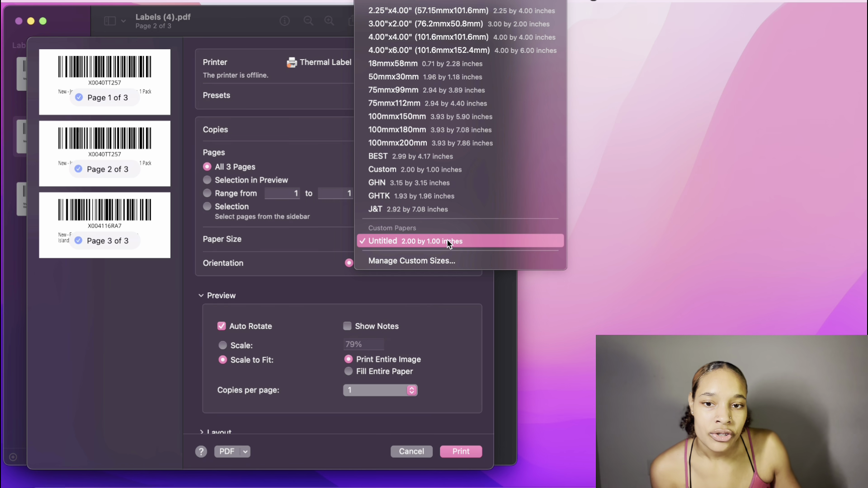
pyautogui.click(457, 248)
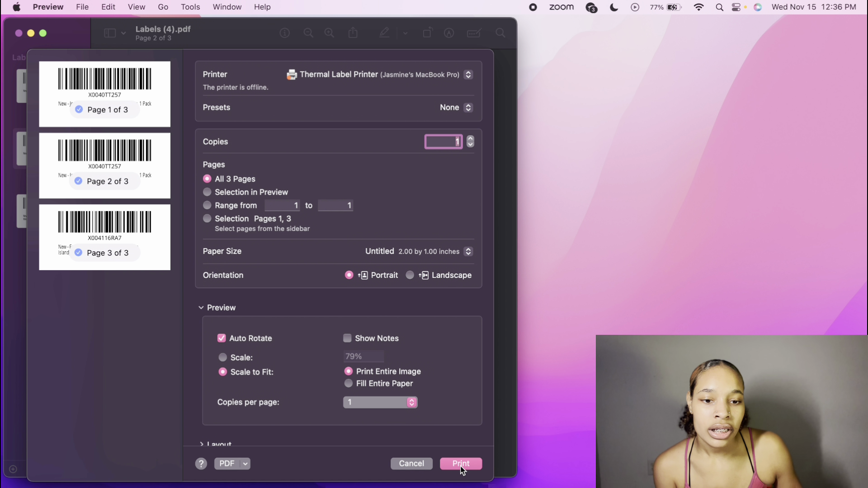
# Step: Cancel the print job, close the label PDF and return to Seller Central in the browser to proceed to packing individual units
pyautogui.click(416, 463)
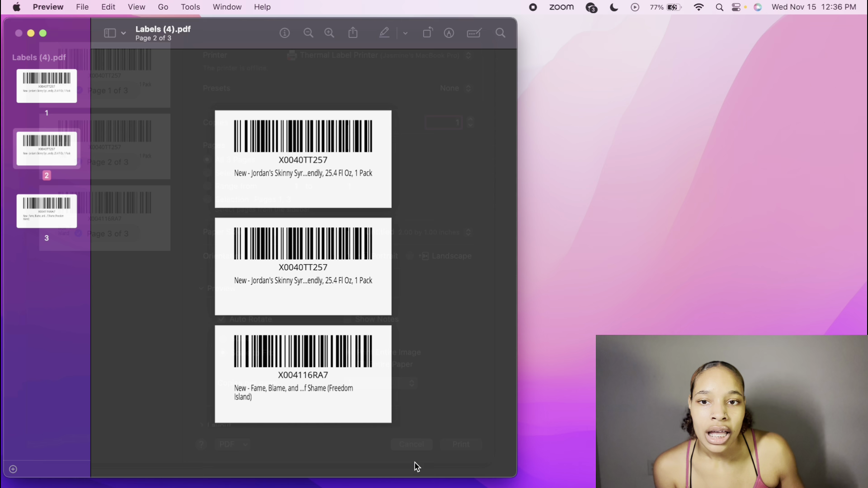
pyautogui.click(20, 34)
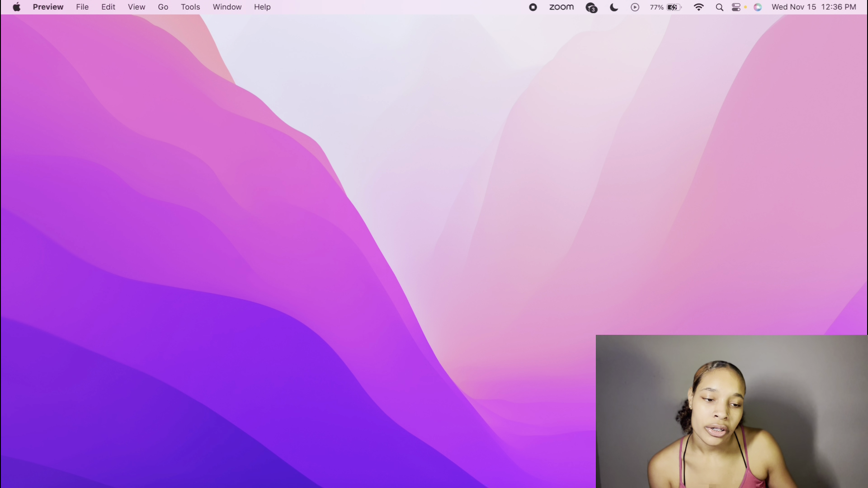
pyautogui.press('super+Tab')
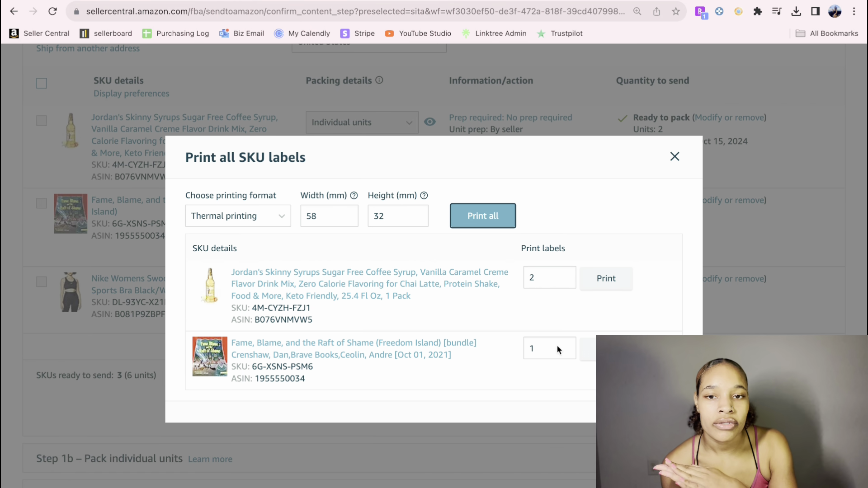
pyautogui.click(674, 156)
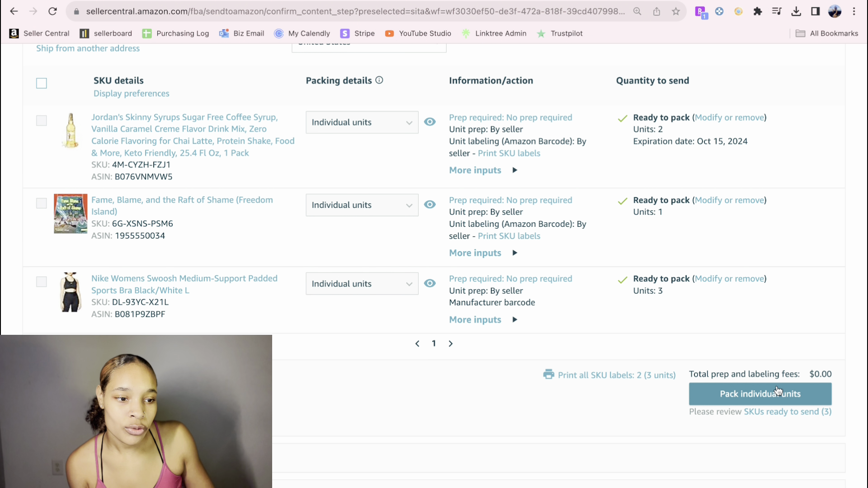
pyautogui.click(746, 401)
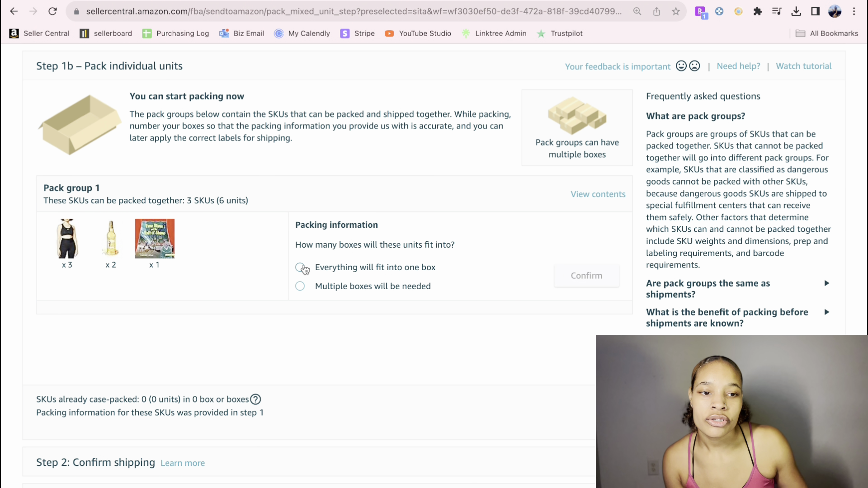
# Step: Confirm that everything in pack group 1 fits into one box and enter box dimensions of 1 x 1 x 1 in
pyautogui.click(300, 268)
pyautogui.click(586, 275)
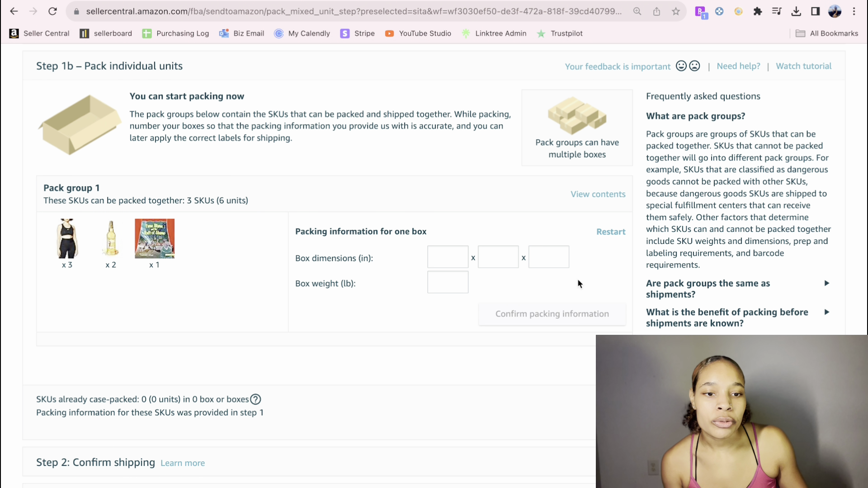
pyautogui.click(452, 263)
pyautogui.write('1')
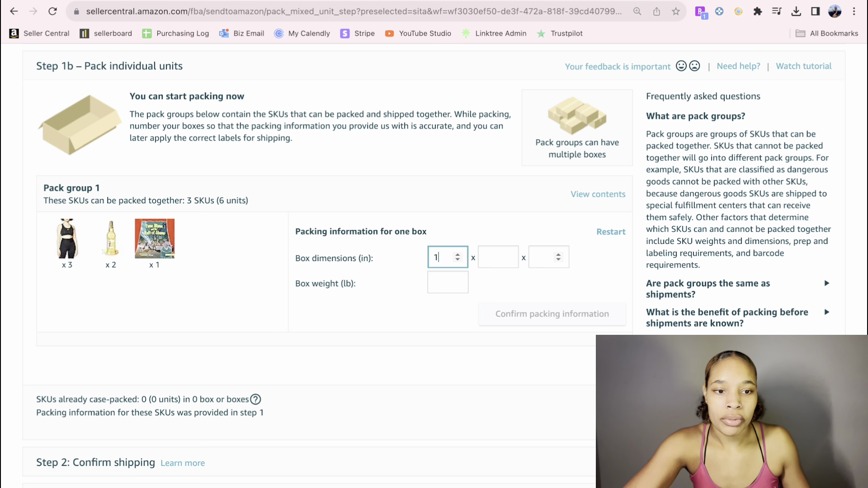
pyautogui.press('Tab')
pyautogui.write('1')
pyautogui.press('Tab')
pyautogui.write('1')
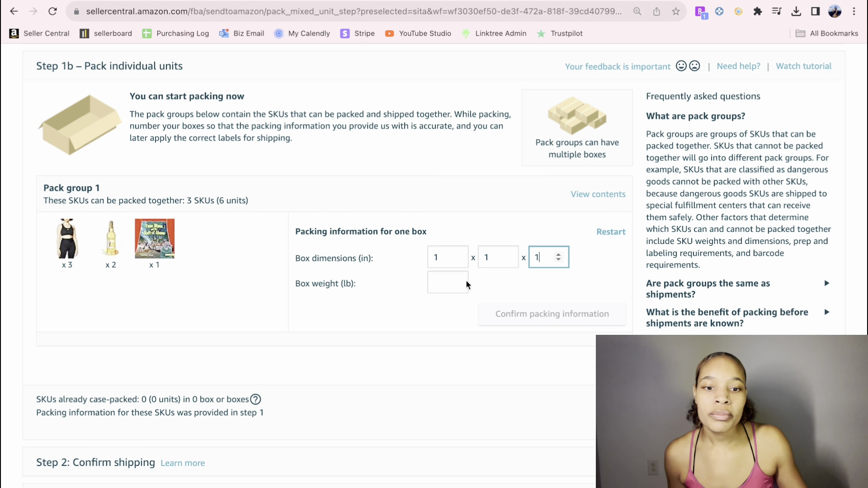
pyautogui.click(437, 284)
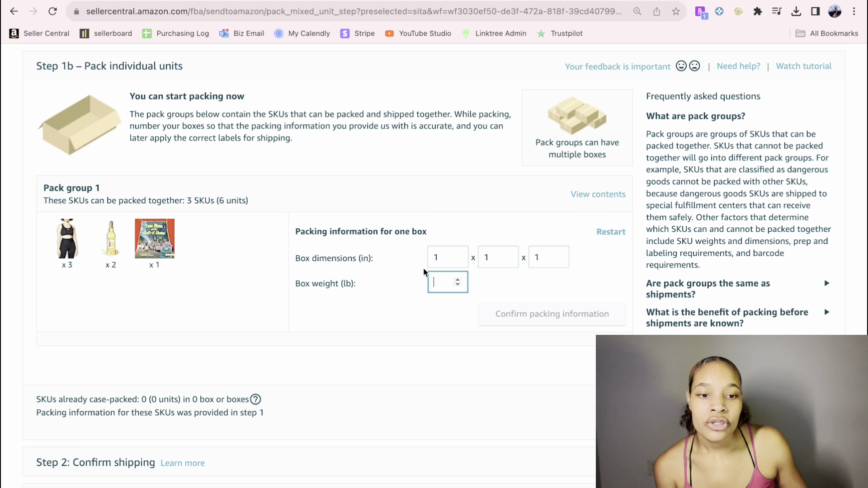
# Step: Set the single box's dimensions to 25 x 25 x 25 in and its weight to 50 lb
pyautogui.click(445, 258)
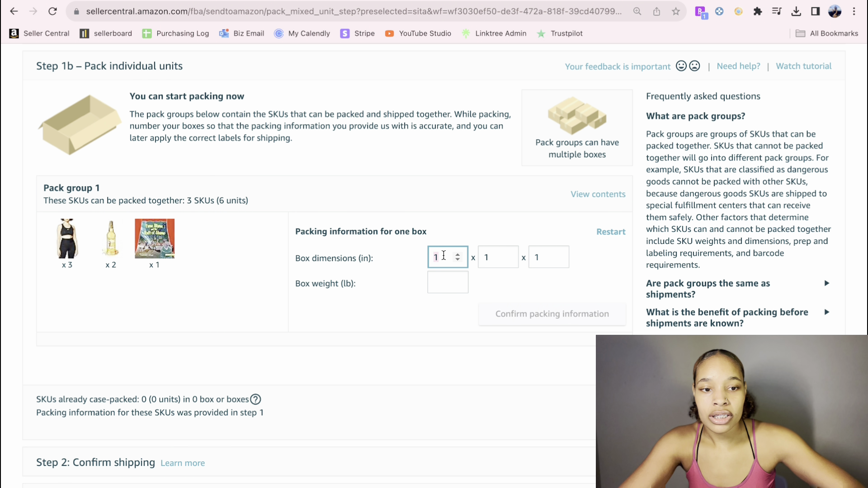
pyautogui.write('25')
pyautogui.press('Tab')
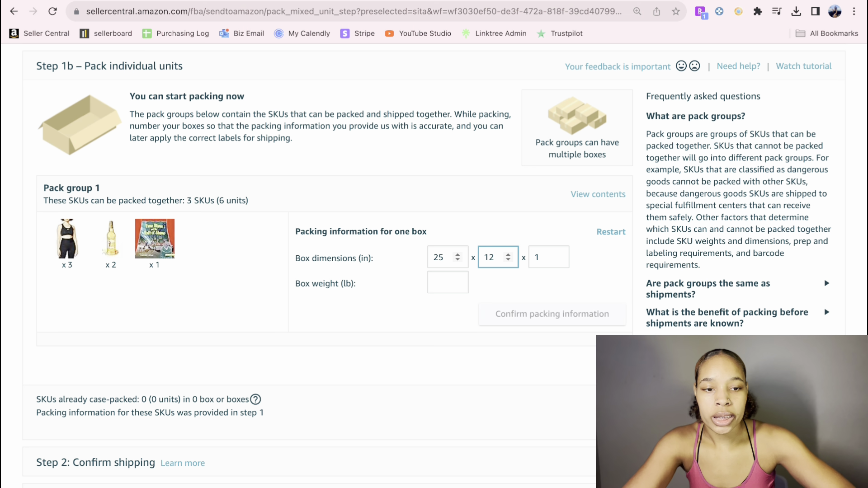
pyautogui.write('12')
pyautogui.press('BackSpace')
pyautogui.press('BackSpace')
pyautogui.write('25')
pyautogui.press('Tab')
pyautogui.write('25')
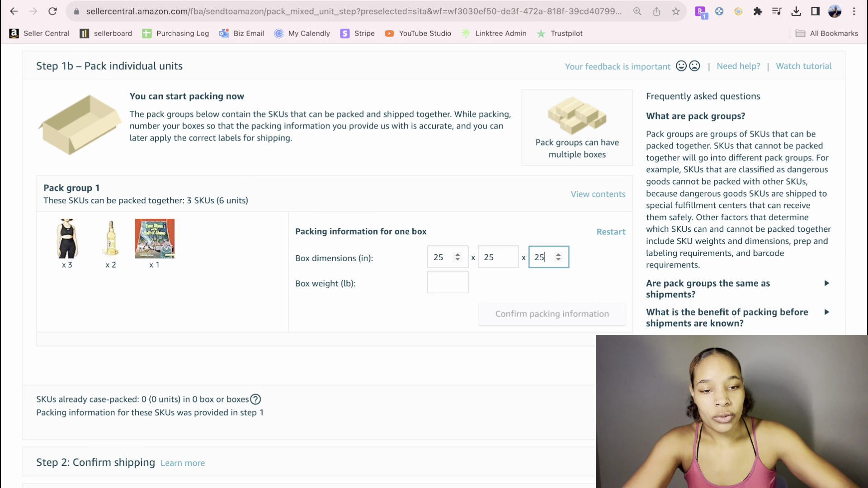
pyautogui.click(434, 281)
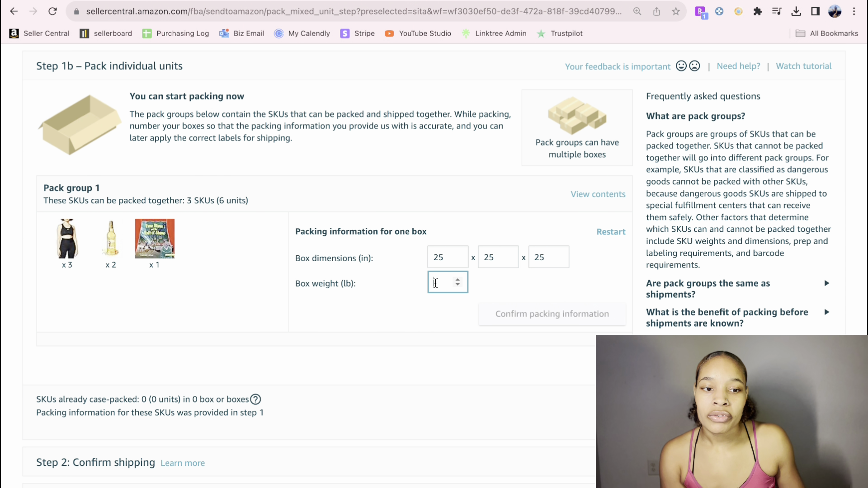
pyautogui.write('50')
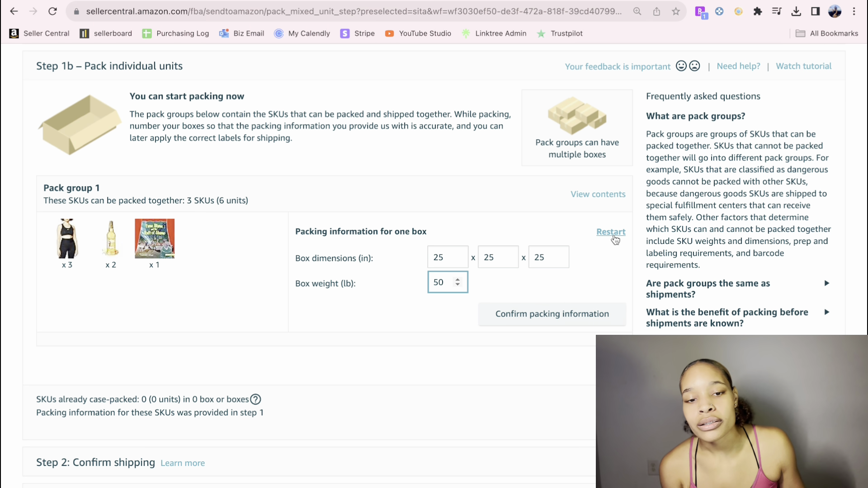
# Step: Restart the packing information for multiple boxes and open the web form for 2 boxes
pyautogui.click(610, 232)
pyautogui.click(603, 284)
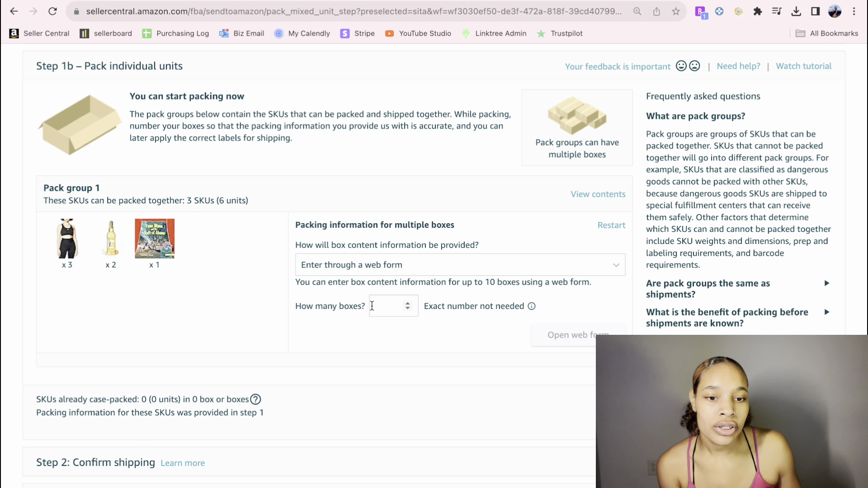
pyautogui.click(380, 308)
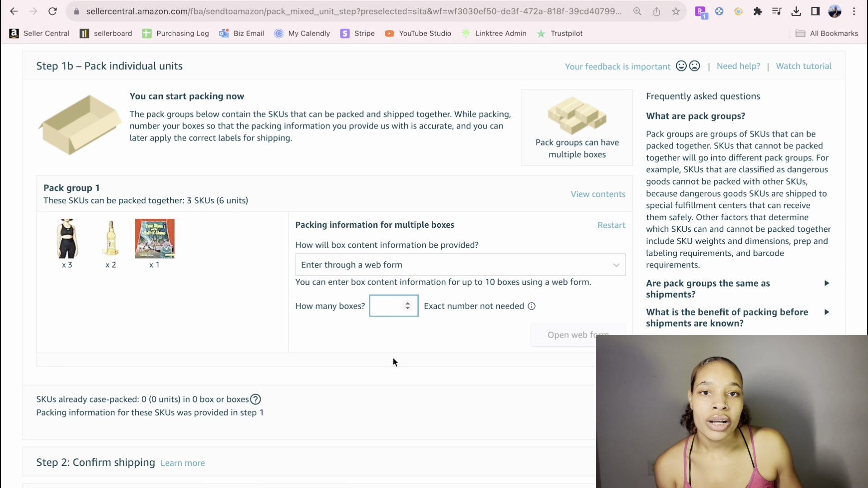
pyautogui.write('2')
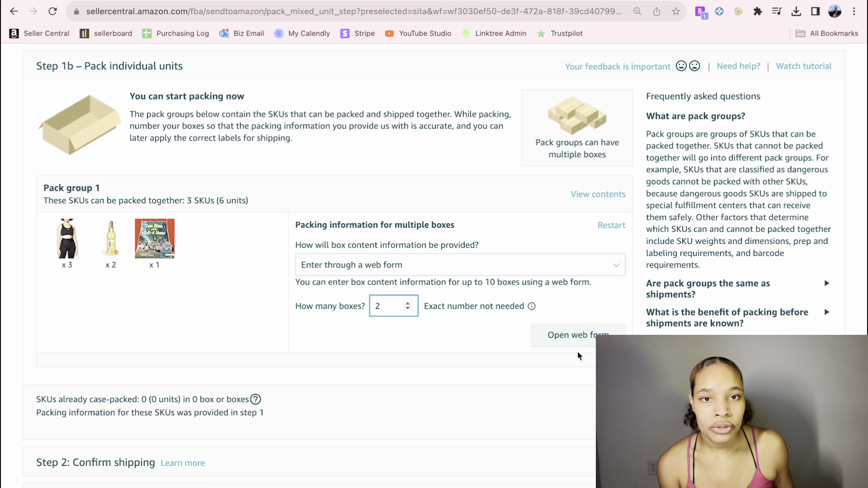
pyautogui.click(565, 335)
# Step: Look through the pack group form and assign 2 Nike sports bra units to box 1 and 1 unit to box 2
pyautogui.scroll(-1, 492, 266)
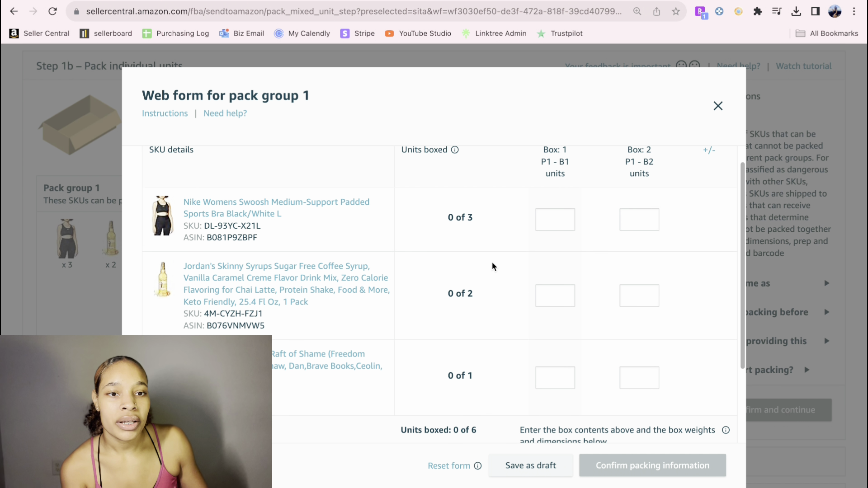
pyautogui.scroll(1, 505, 239)
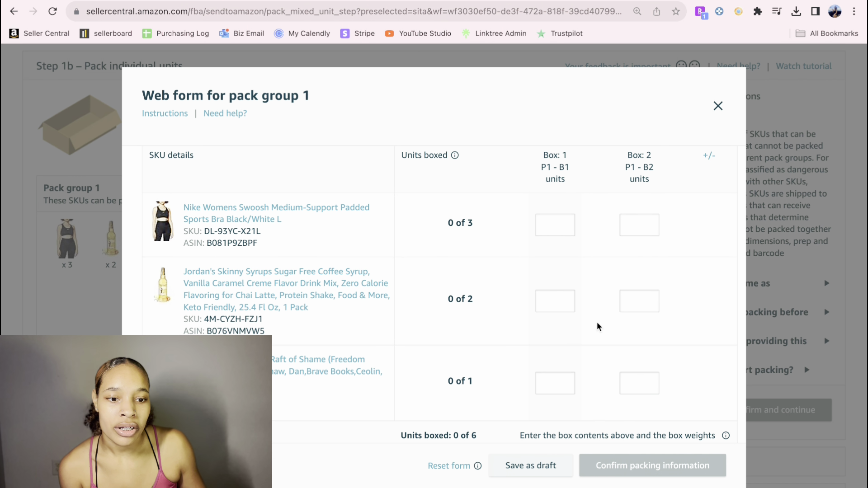
pyautogui.scroll(-3, 594, 323)
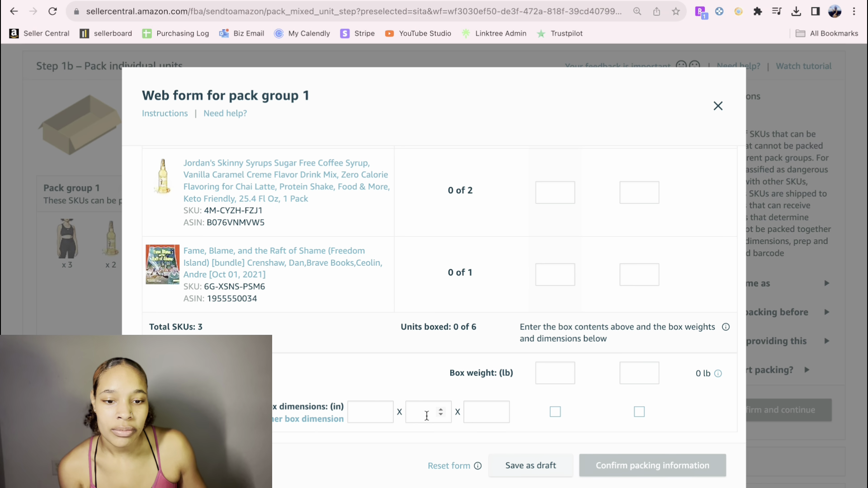
pyautogui.scroll(3, 484, 382)
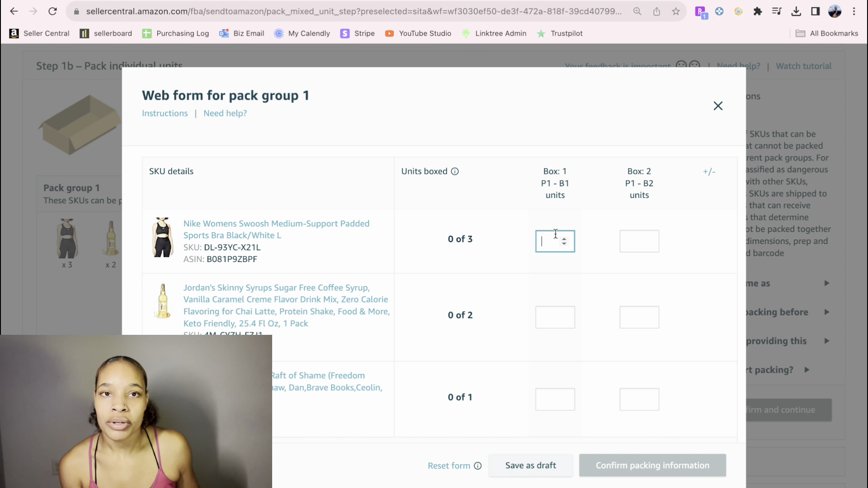
pyautogui.write('2')
pyautogui.click(626, 241)
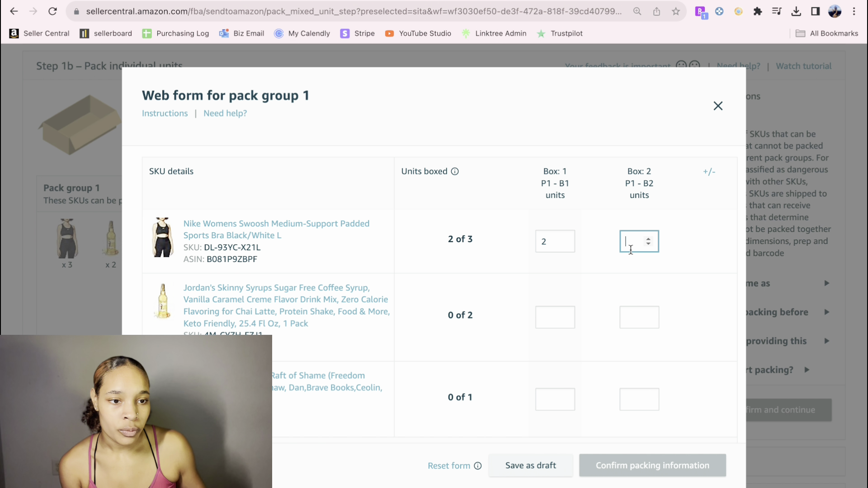
pyautogui.write('1')
# Step: Assign 0 units of the Jordan's Skinny Syrups coffee syrup to box 1 and 2 units to box 2
pyautogui.click(542, 316)
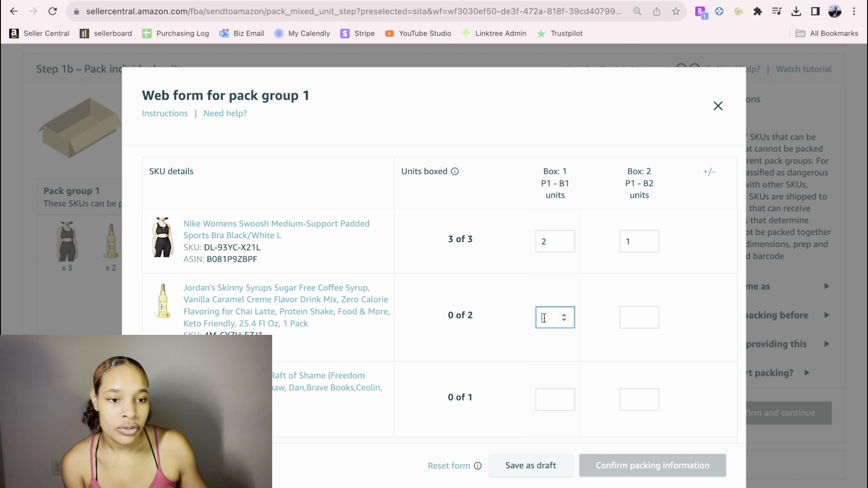
pyautogui.click(638, 317)
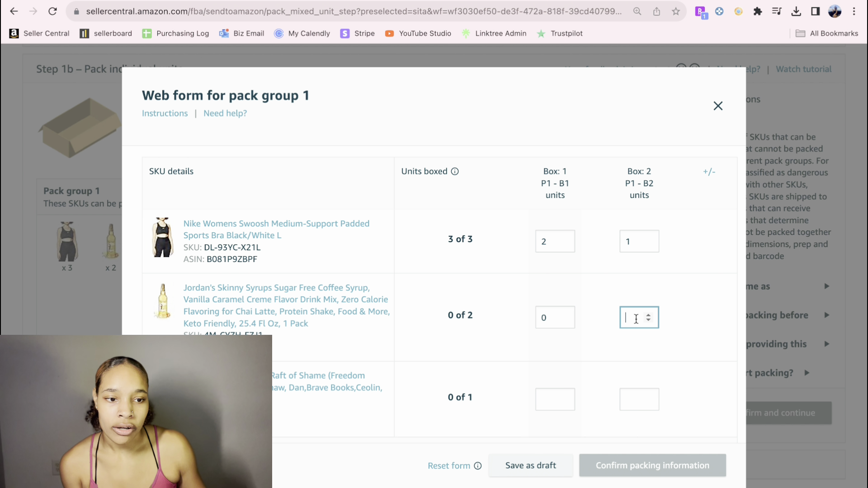
pyautogui.write('2')
# Step: Assign 1 unit of the Fame, Blame, and the Raft of Shame book to box 1 and 0 units to box 2
pyautogui.scroll(-1, 602, 371)
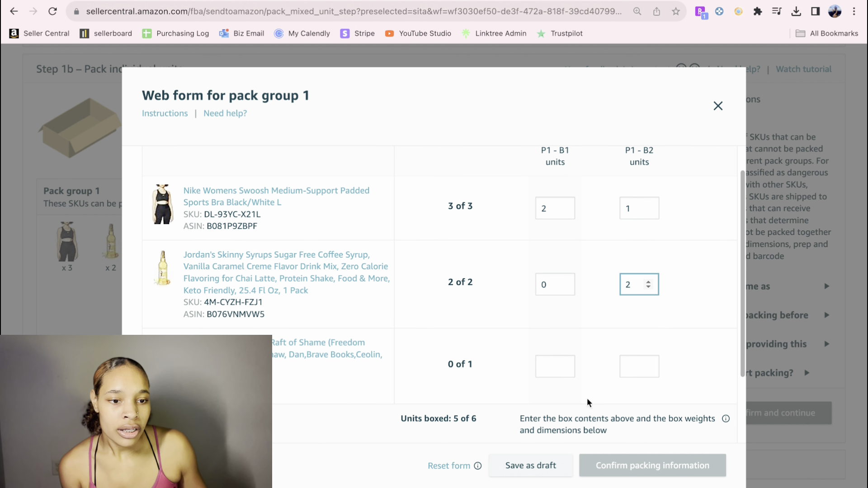
pyautogui.click(549, 353)
pyautogui.write('1')
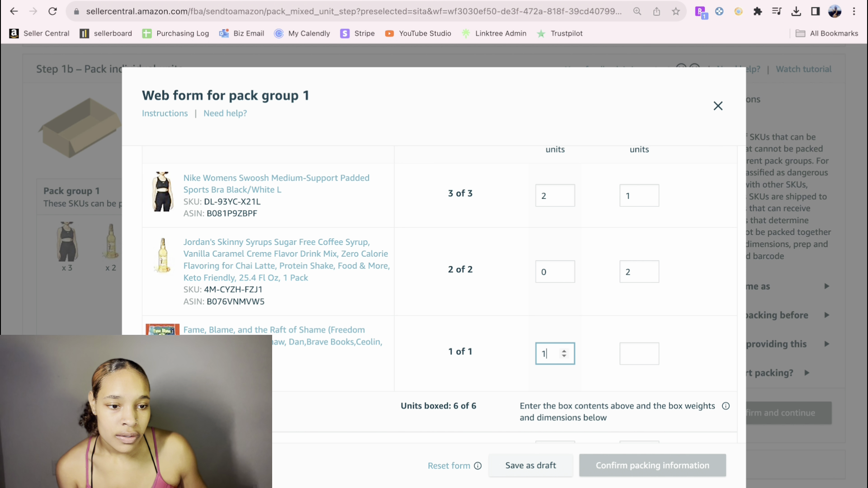
pyautogui.click(631, 359)
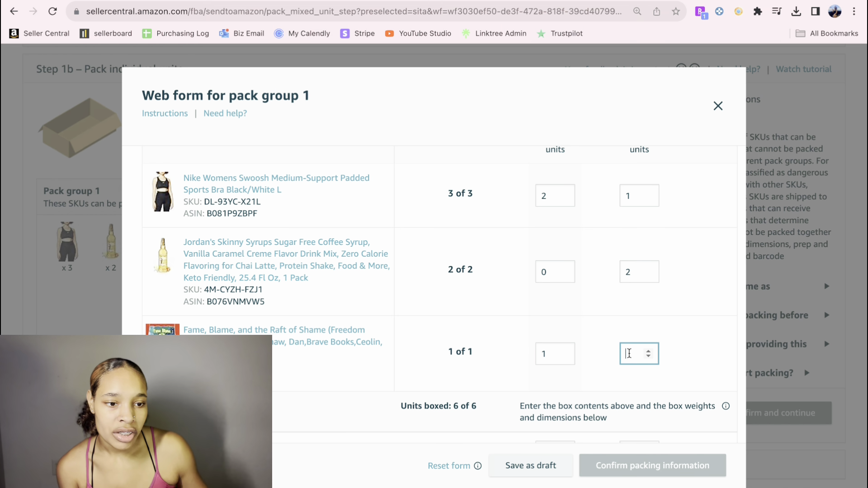
# Step: Set the box weights to 2 lb for box 1 and 5 lb for box 2
pyautogui.scroll(-2, 527, 346)
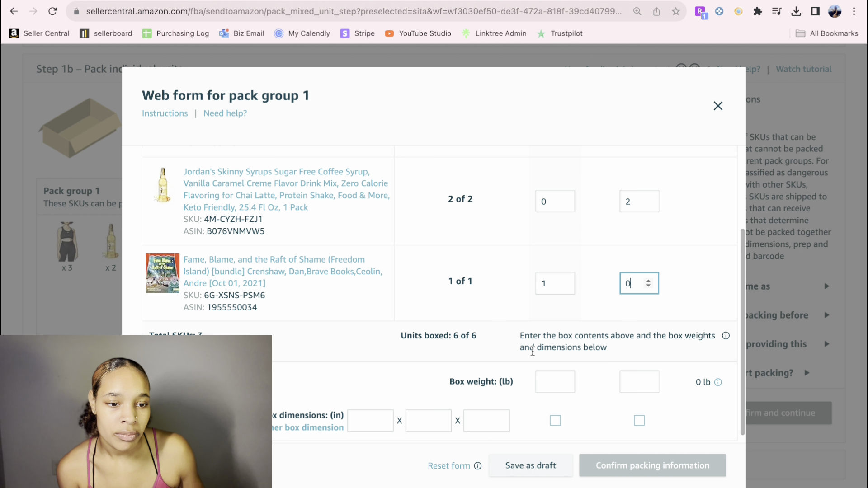
pyautogui.click(551, 381)
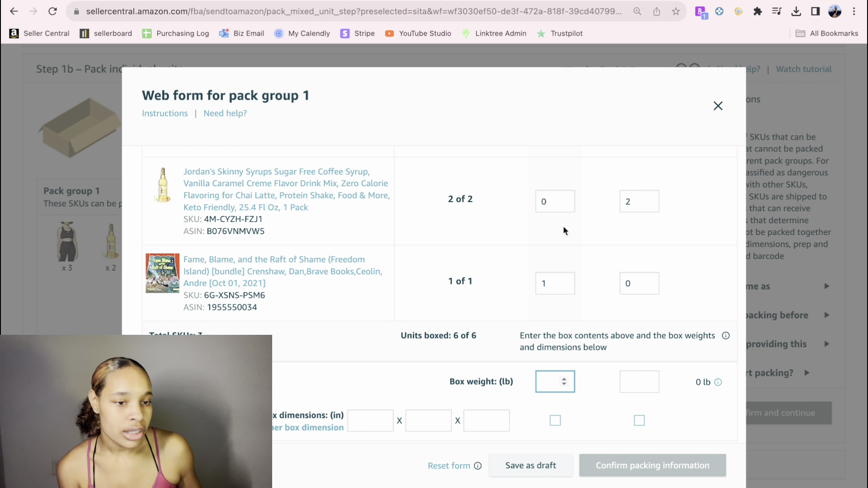
pyautogui.write('2')
pyautogui.click(635, 383)
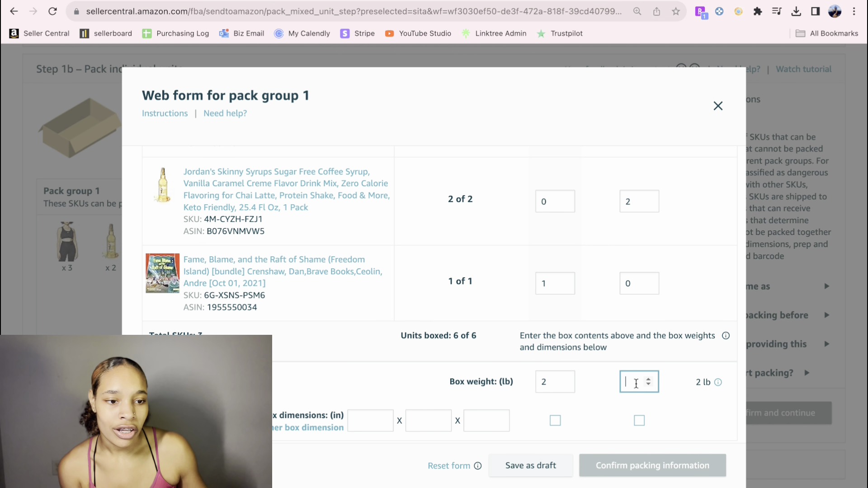
pyautogui.write('5')
# Step: Enter box dimensions of 1 x 1 x 1 in and apply them to both box 1 and box 2
pyautogui.scroll(-1, 419, 282)
pyautogui.click(354, 413)
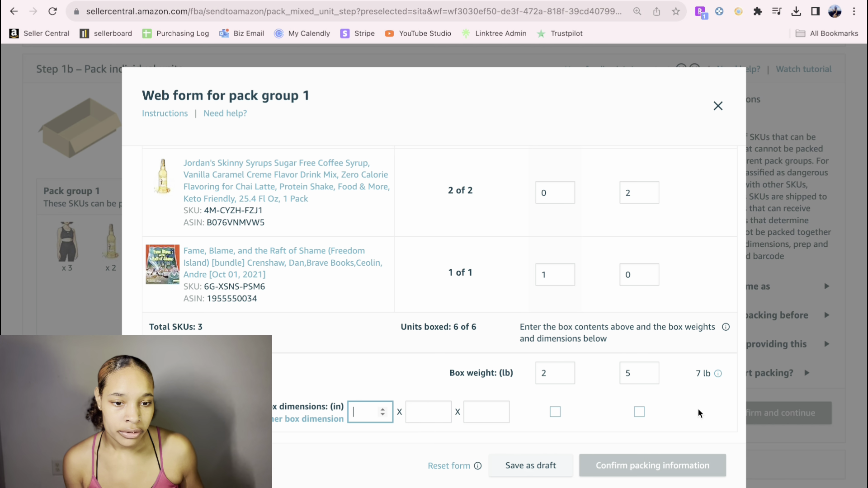
pyautogui.write('1')
pyautogui.press('Tab')
pyautogui.write('1')
pyautogui.press('Tab')
pyautogui.write('1')
pyautogui.press('Tab')
pyautogui.press('space')
pyautogui.click(639, 412)
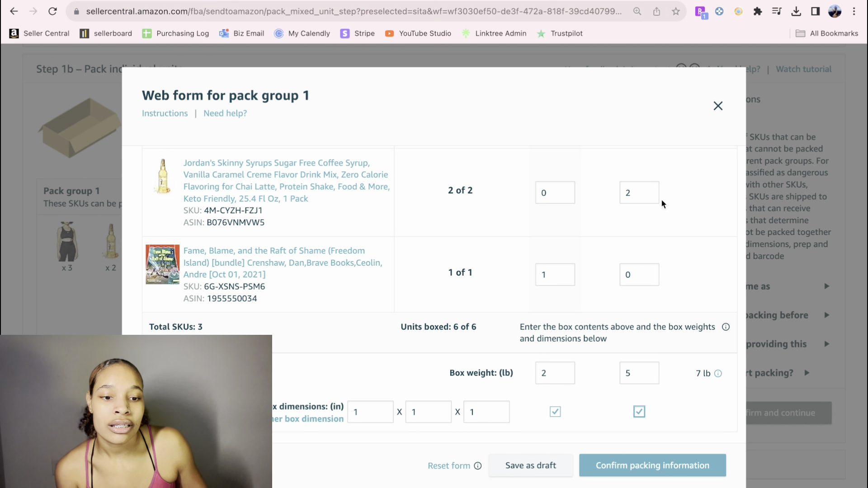
# Step: Remove box 2 from the 1 x 1 x 1 in size and give it a separate box dimension of 5 x 5 x 5 in
pyautogui.click(644, 412)
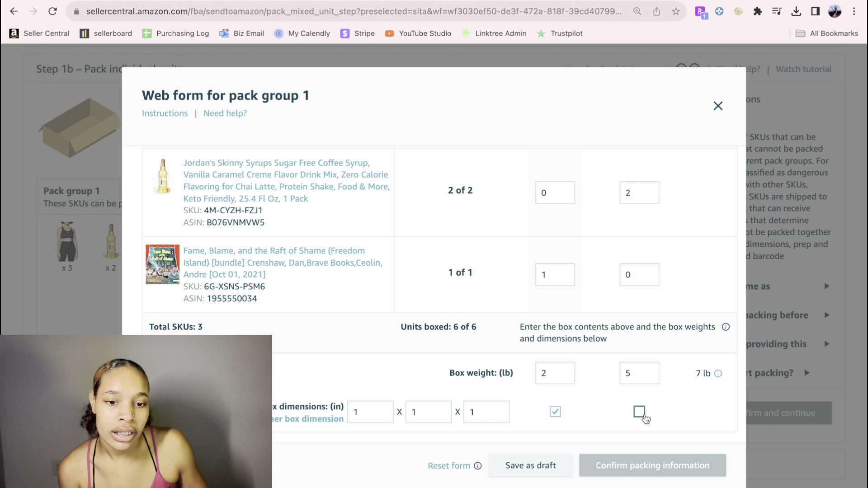
pyautogui.click(289, 419)
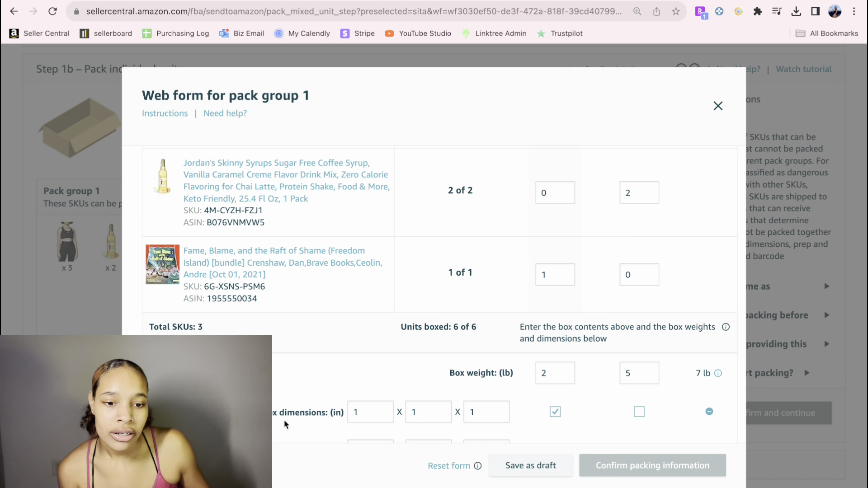
pyautogui.scroll(-1, 326, 404)
pyautogui.click(371, 412)
pyautogui.write('5')
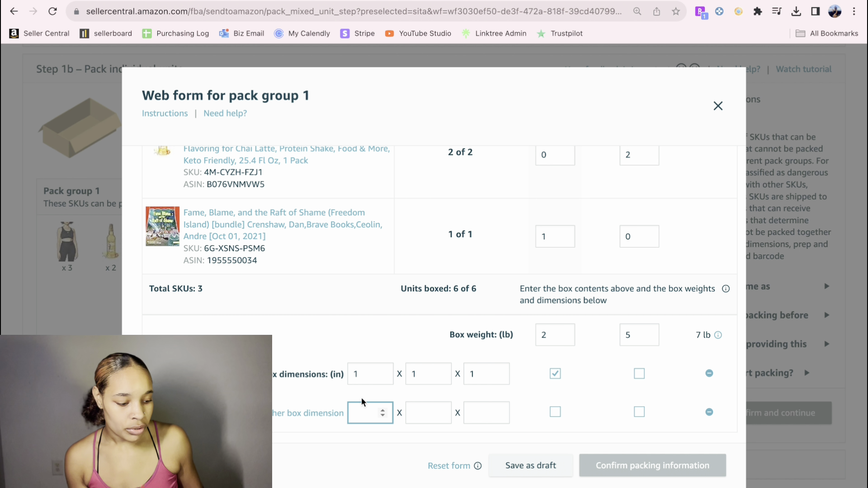
pyautogui.press('Tab')
pyautogui.write('5')
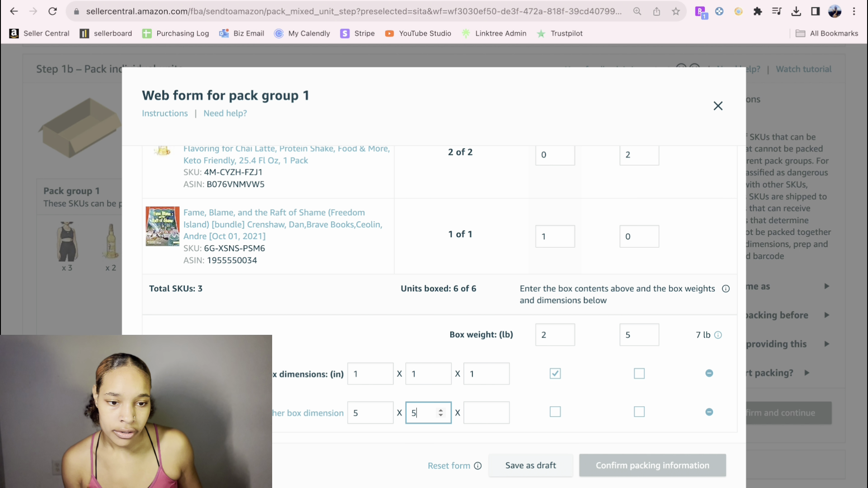
pyautogui.press('Tab')
pyautogui.write('5')
pyautogui.click(555, 334)
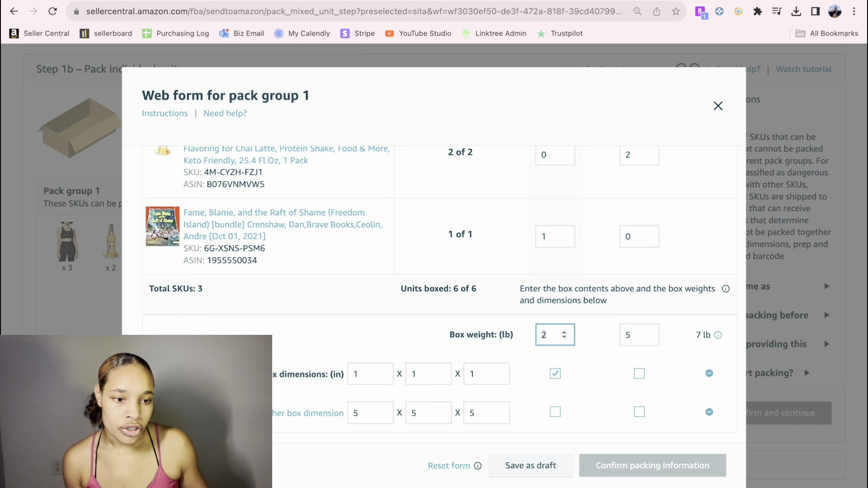
pyautogui.click(639, 411)
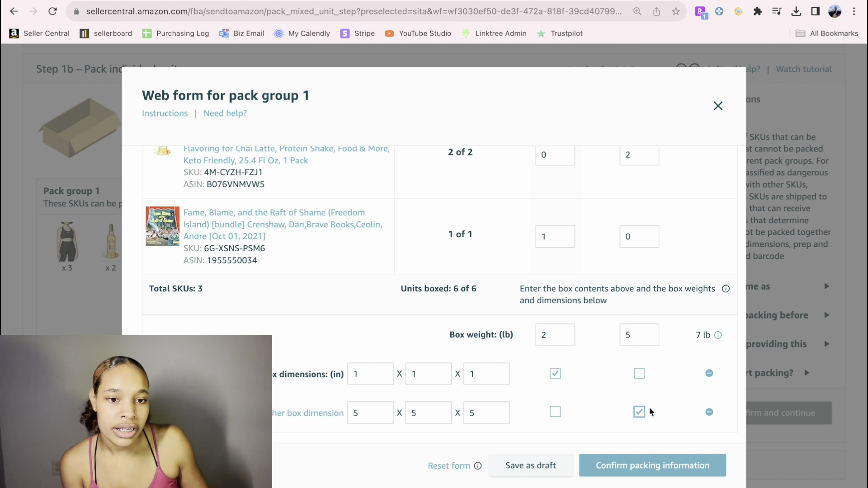
pyautogui.scroll(3, 626, 382)
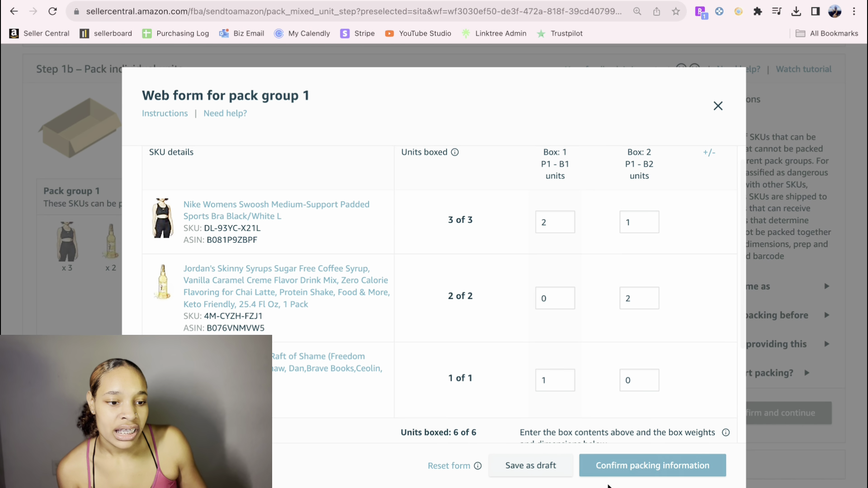
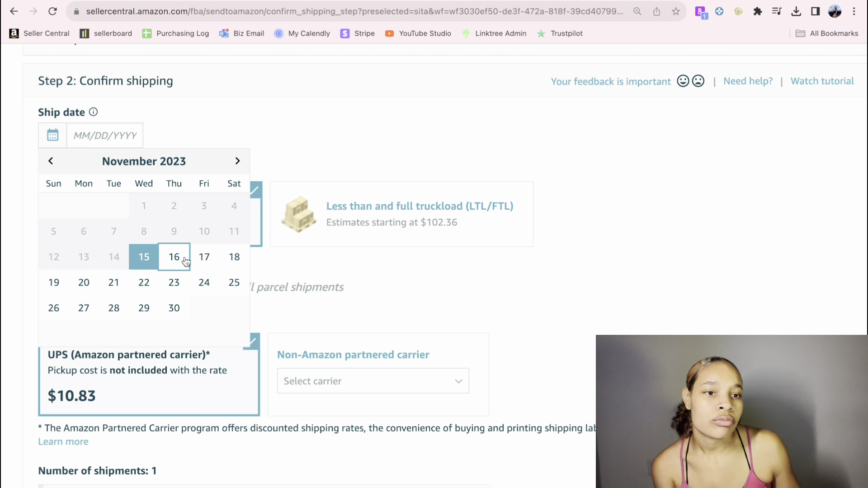
# Step: Set the ship date to 11/16/2023 and look through the available non-Amazon partnered carriers without choosing one
pyautogui.click(176, 269)
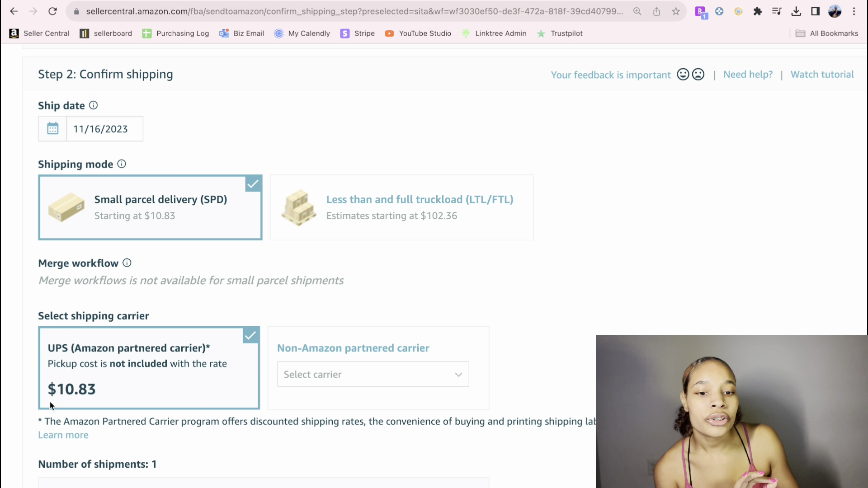
pyautogui.click(321, 385)
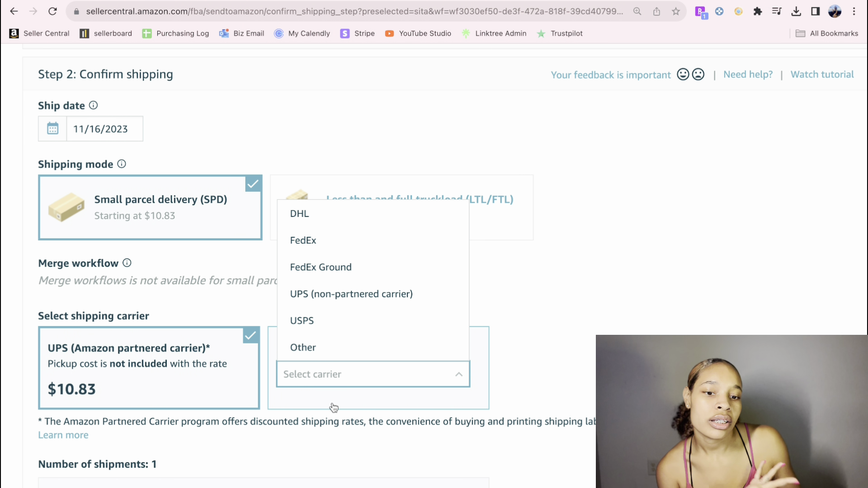
pyautogui.click(574, 380)
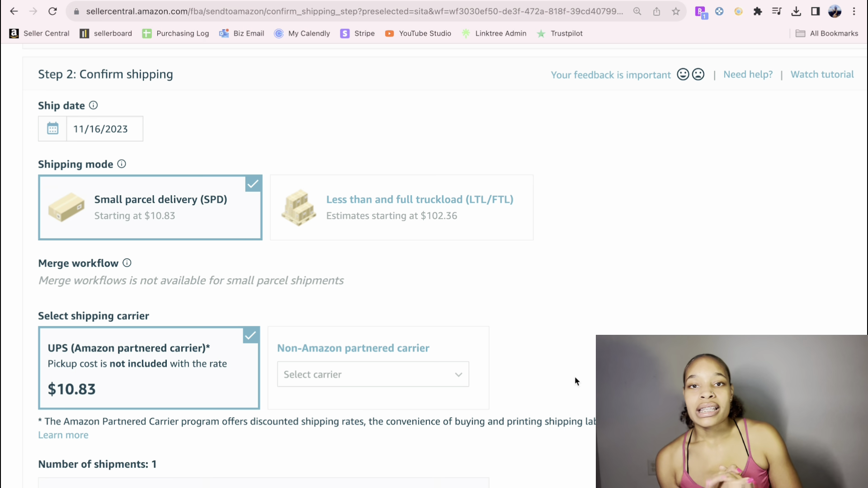